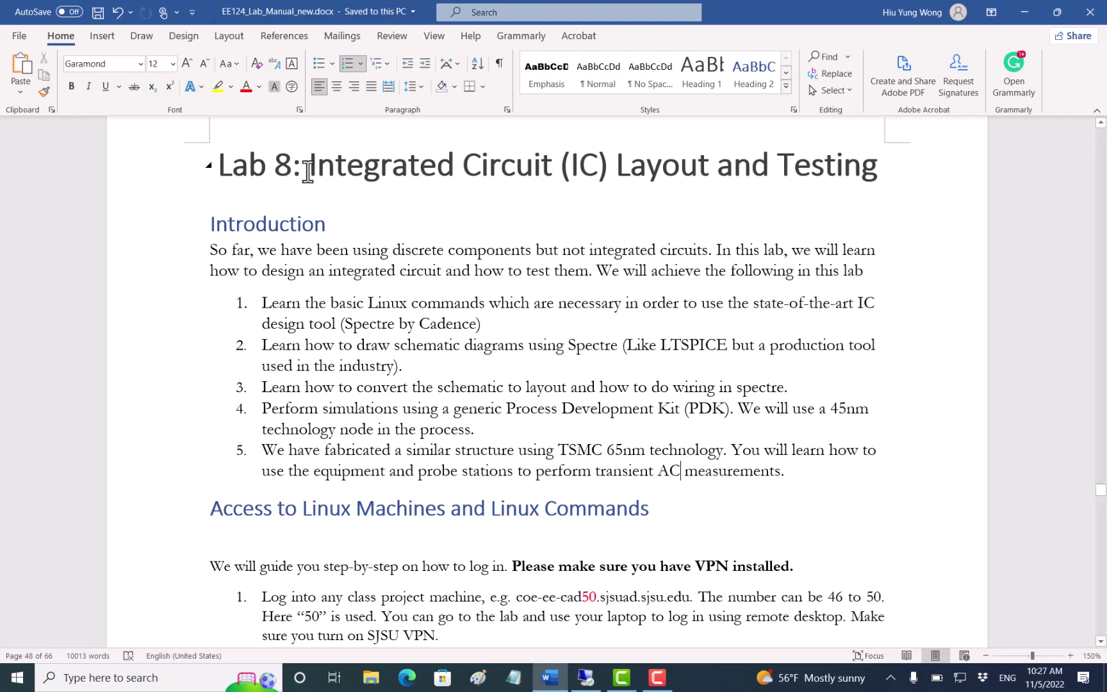
Highlight the IC Layout title, Linux, Spectre, schematic and generic Process Development Kit in the manual.
drag(306, 167, 836, 171)
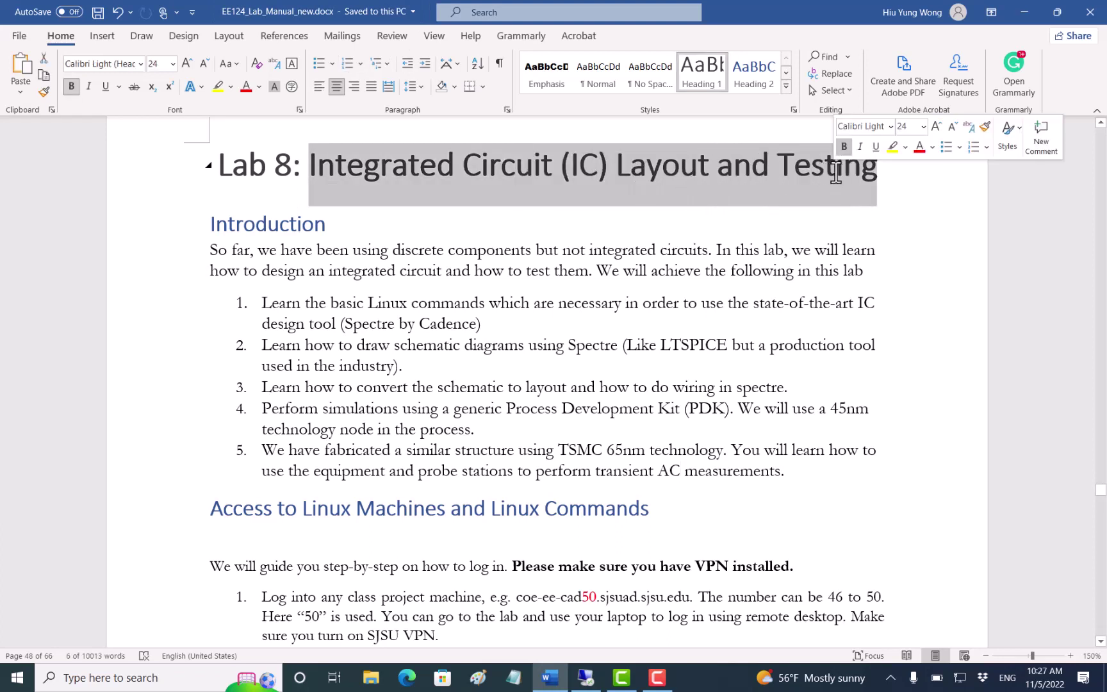
click(590, 322)
drag(368, 304, 415, 311)
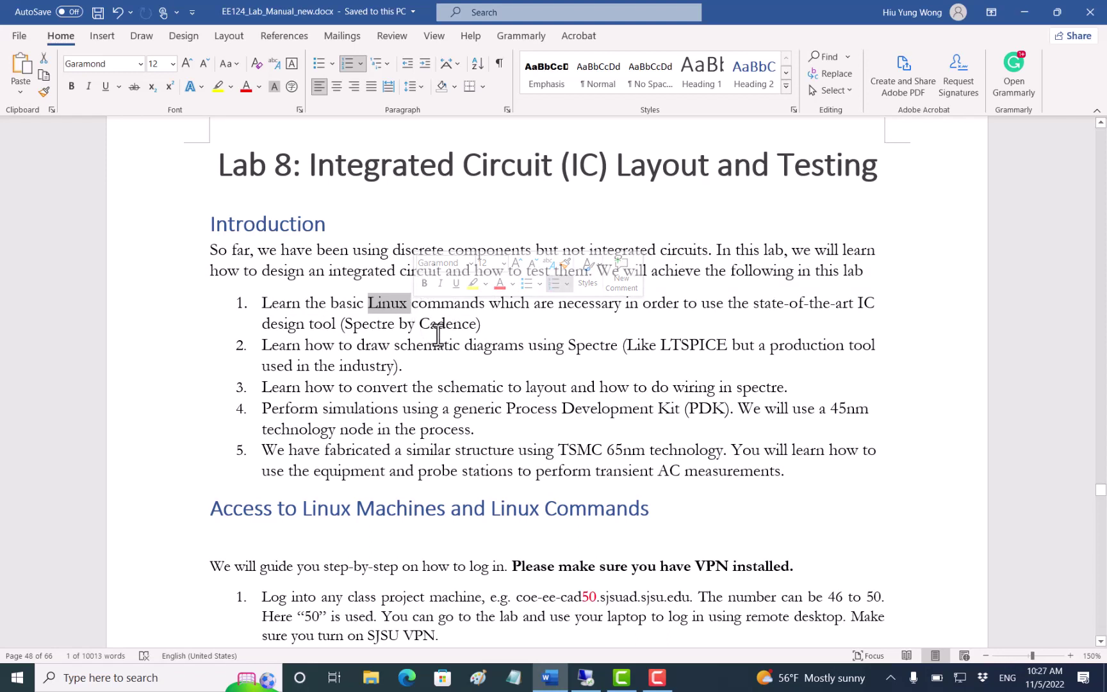
drag(346, 325, 395, 328)
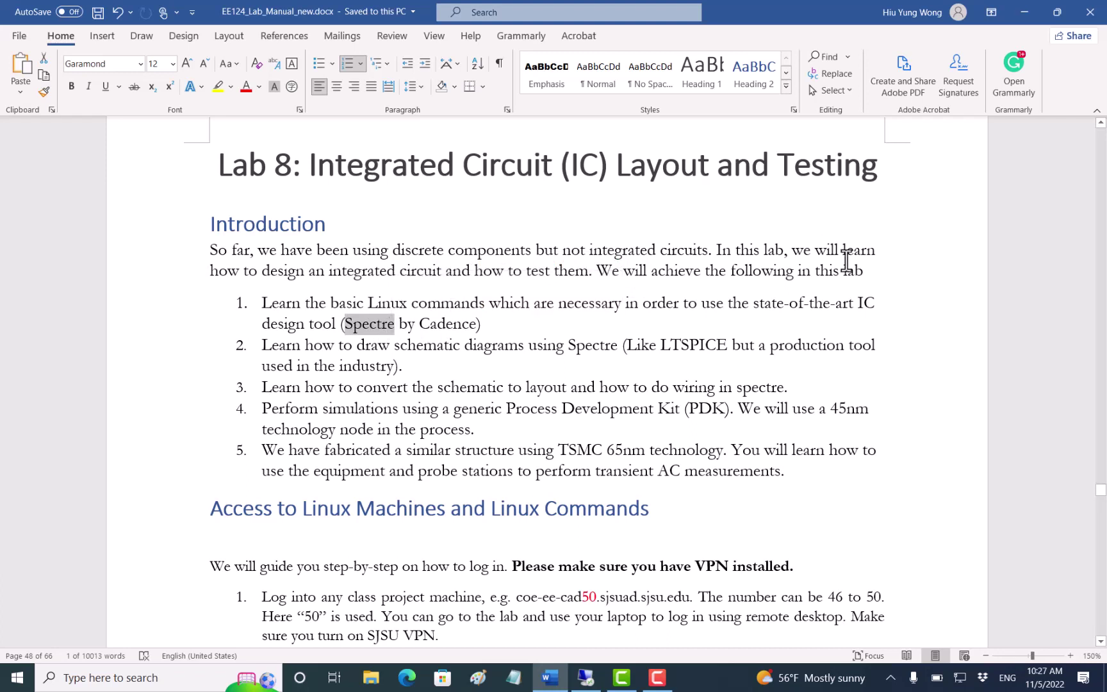
drag(400, 346, 466, 346)
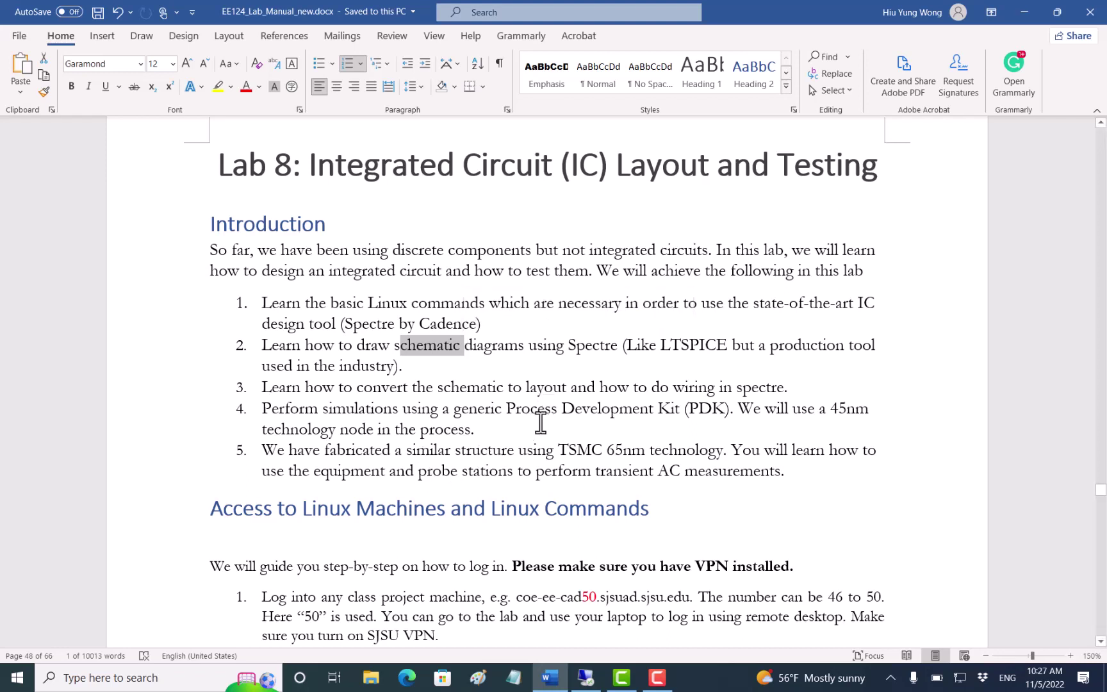
drag(453, 408, 674, 413)
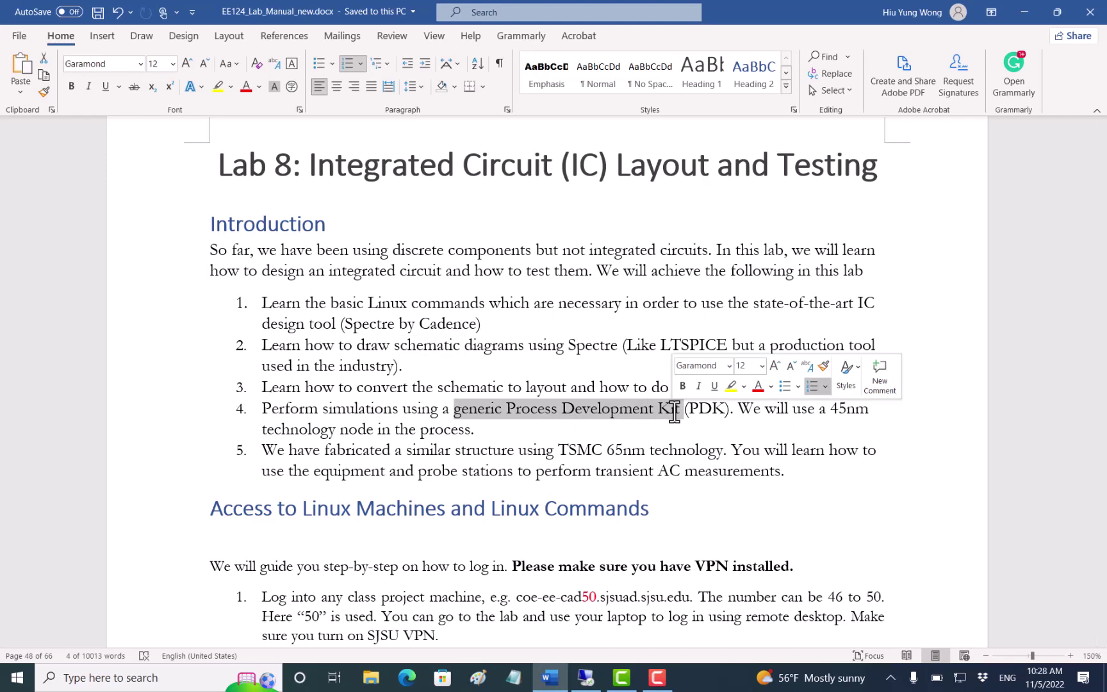
Re-highlight the generic Process Development Kit phrase and TSMC 65nm technology, then move down the manual.
click(655, 422)
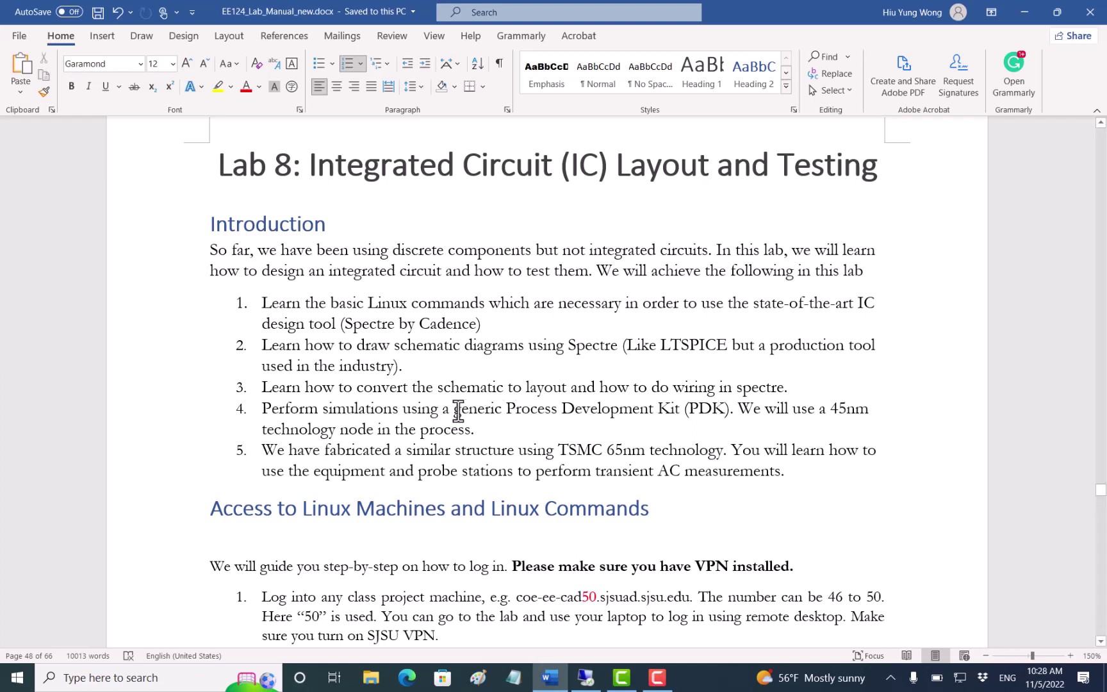
drag(444, 410, 679, 408)
click(654, 426)
drag(558, 452, 658, 457)
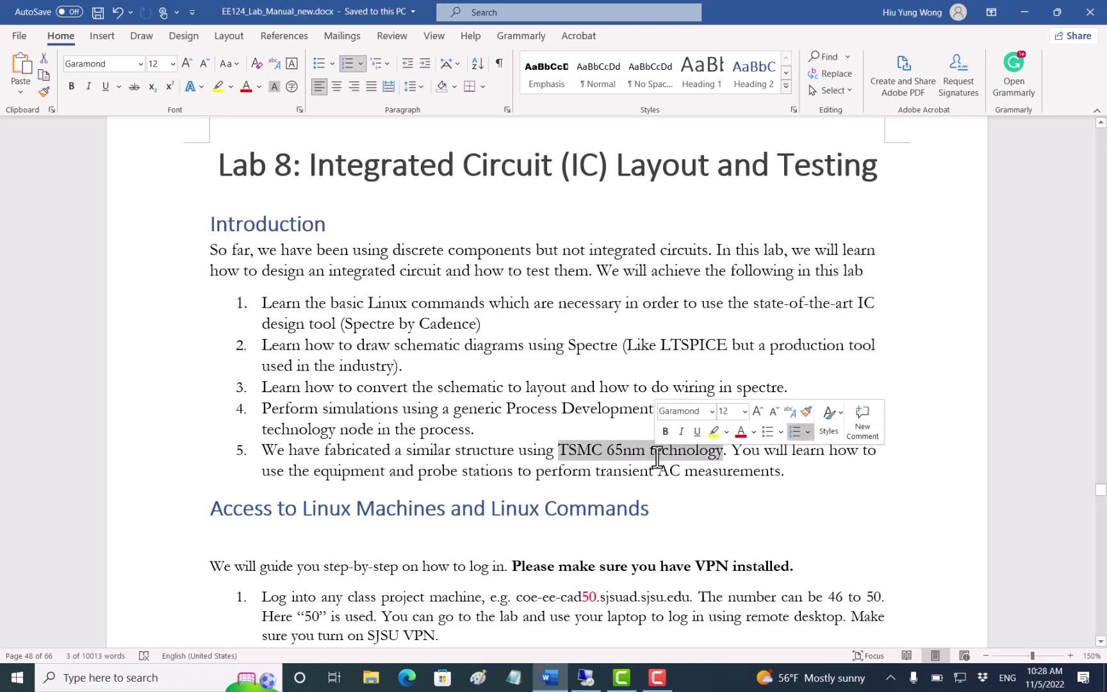
click(664, 489)
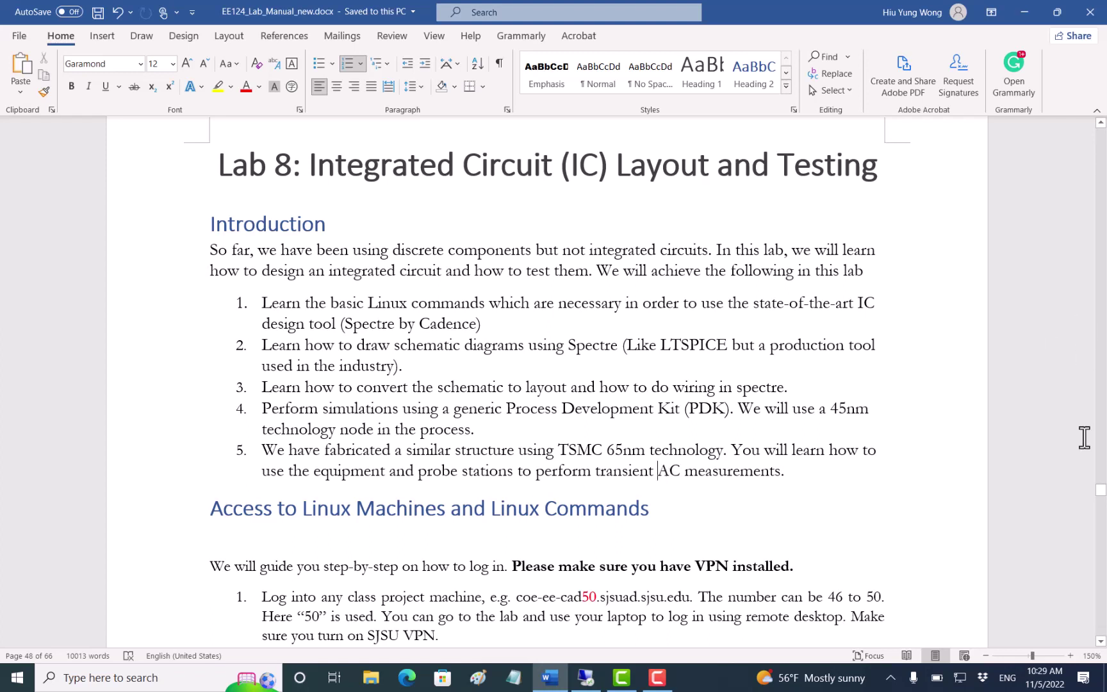
click(1100, 641)
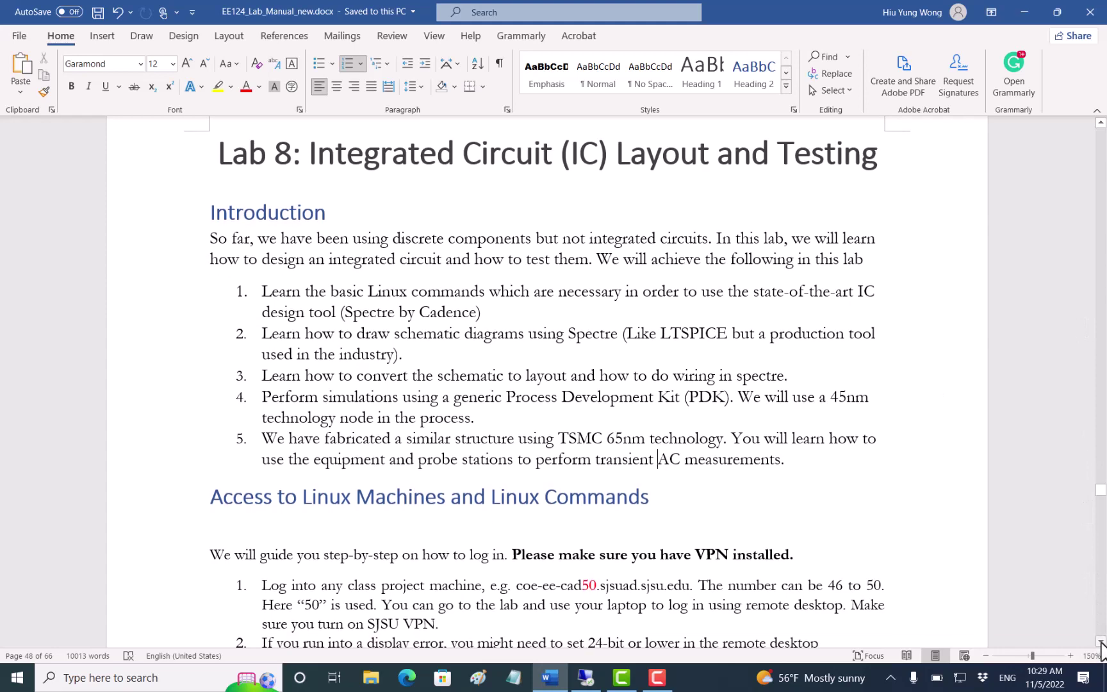
click(656, 461)
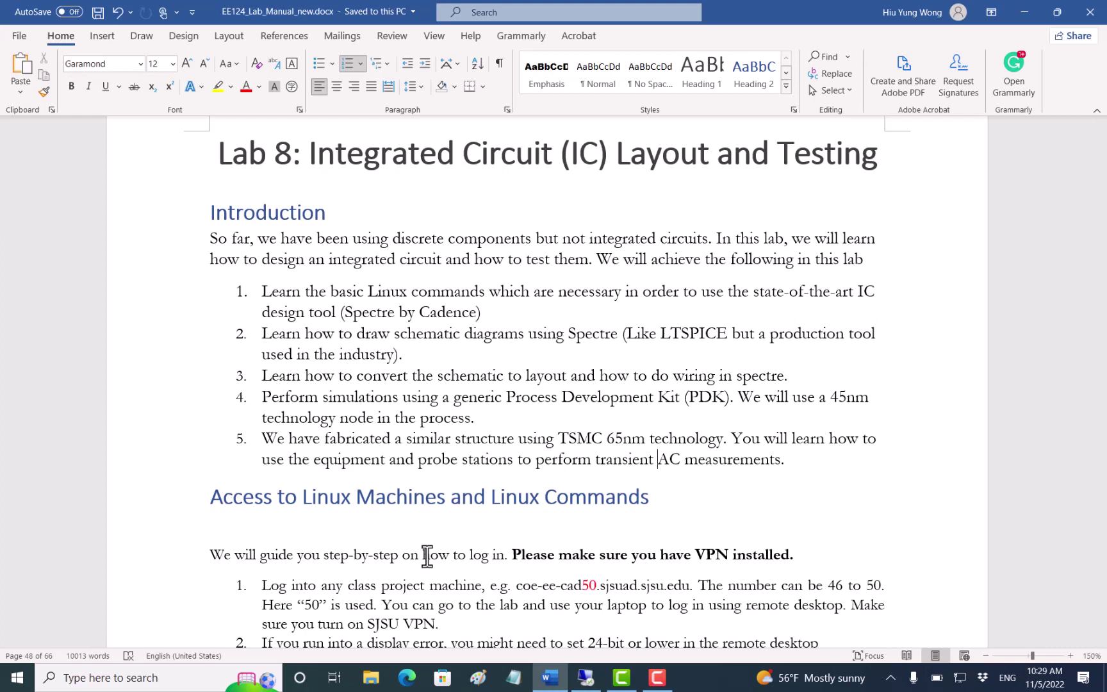
Search Windows for 'remo' and launch Remote Desktop Connection.
click(103, 679)
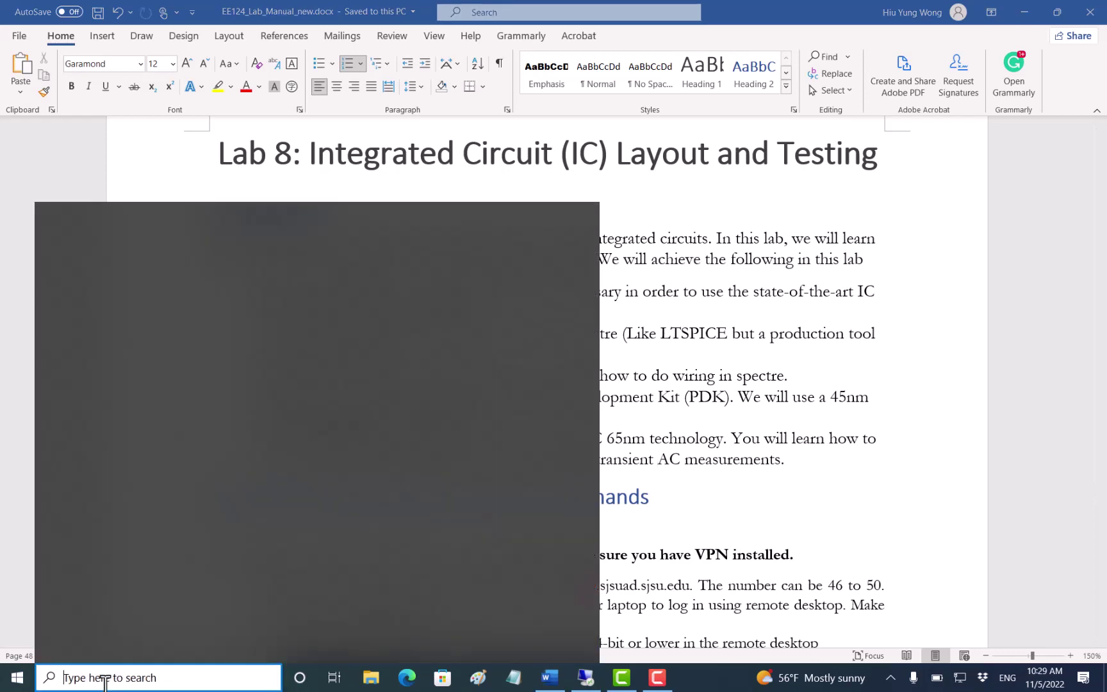
text(remo)
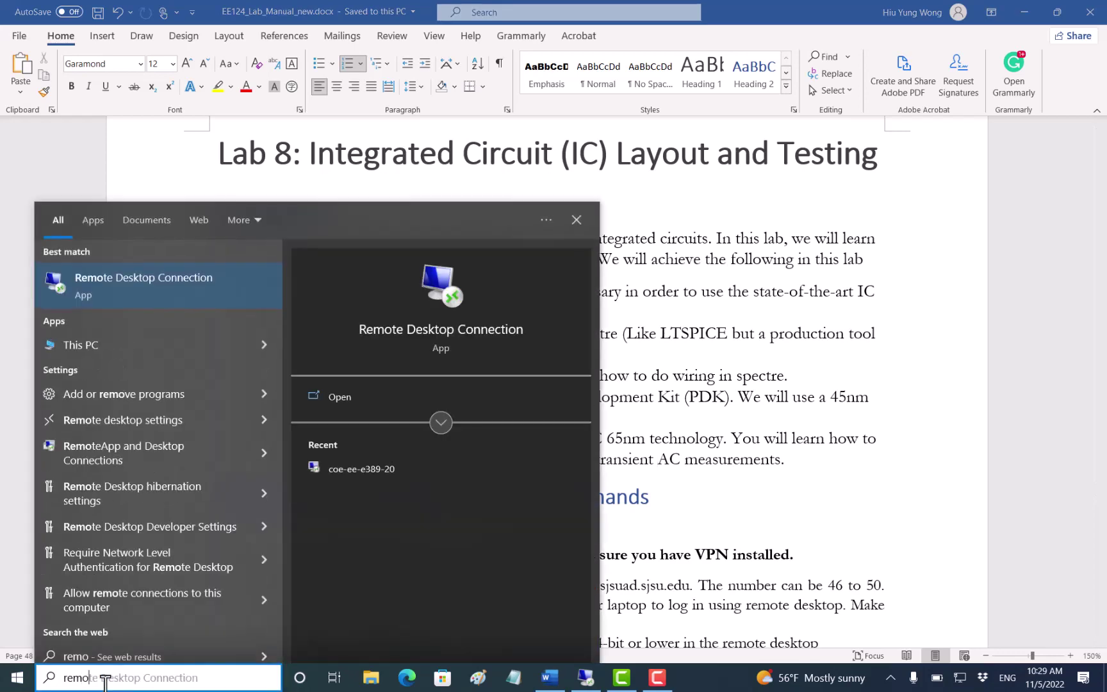
click(159, 288)
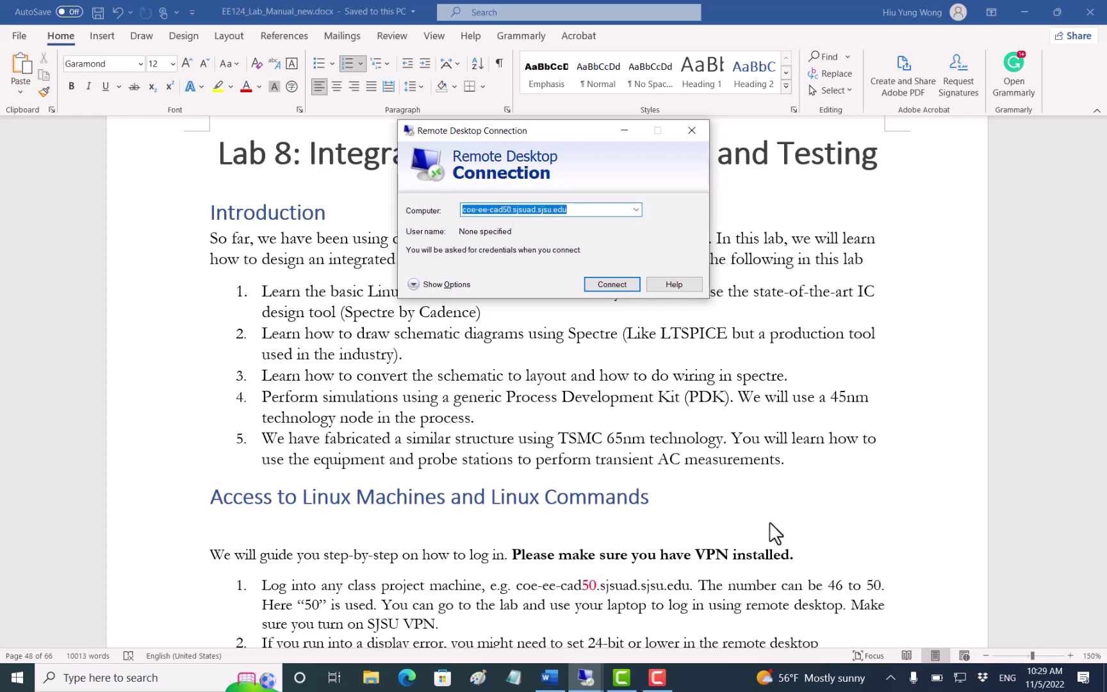
click(657, 677)
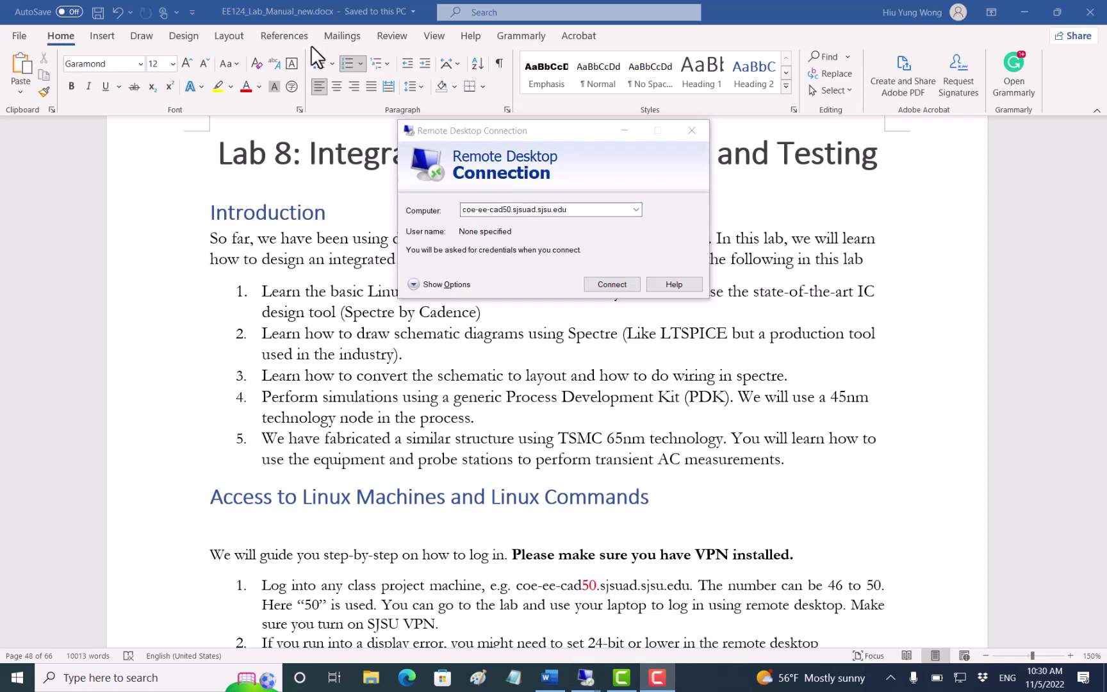
click(646, 228)
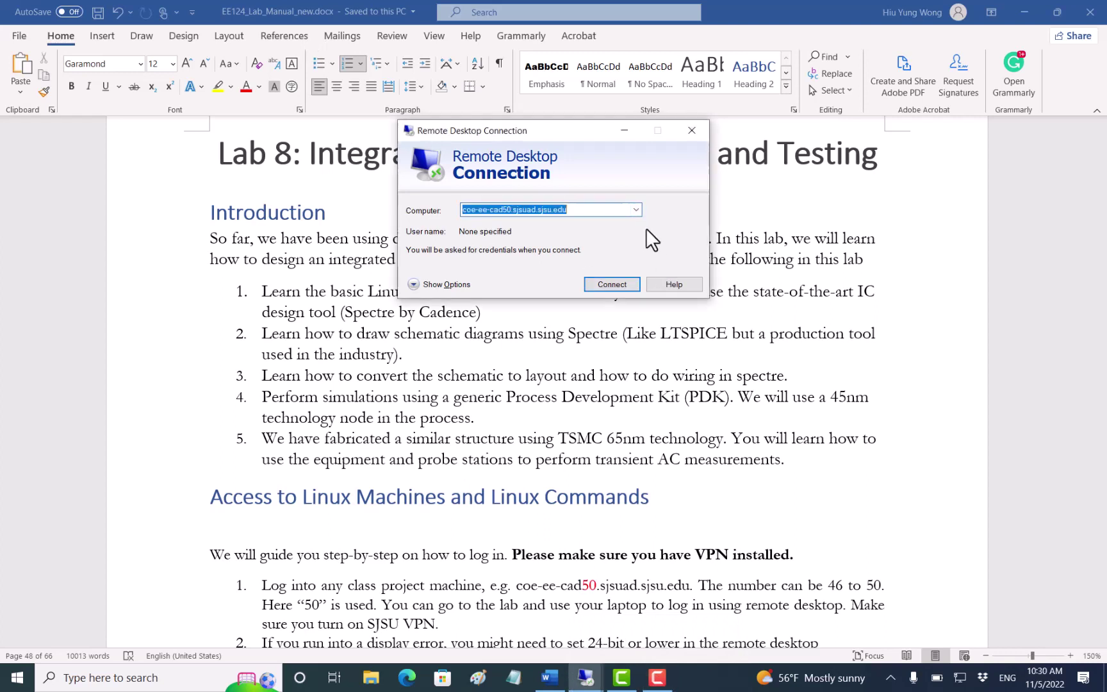
Expand the connection options and connect to coe-ee-cad50.sjsuad.sjsu.edu.
click(454, 286)
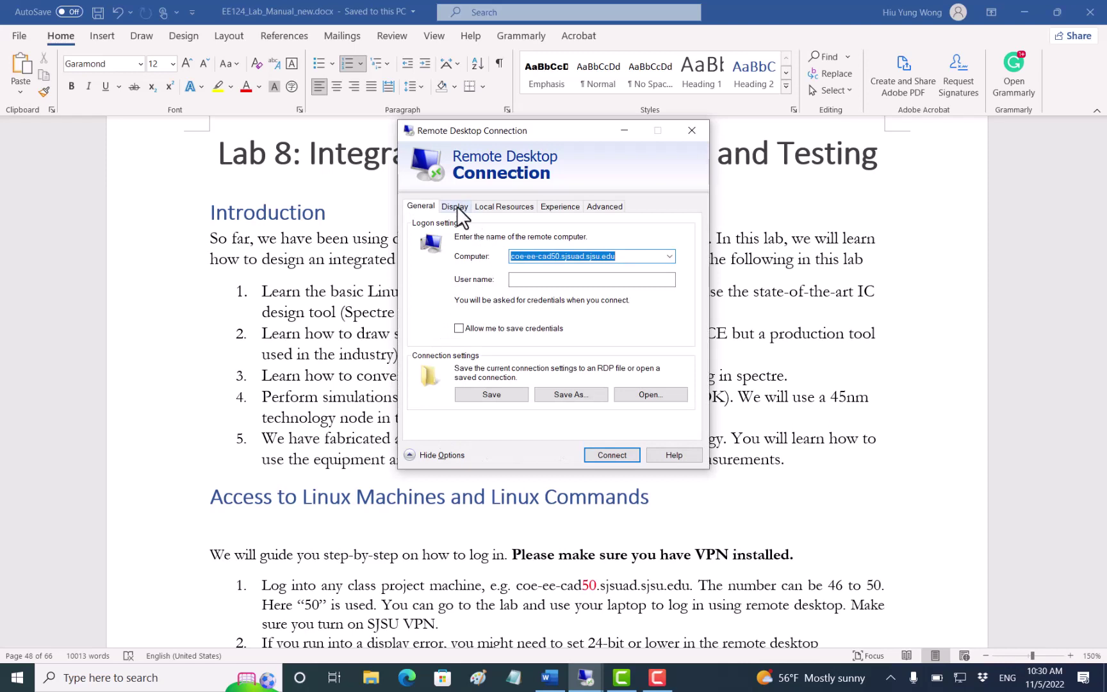
click(438, 454)
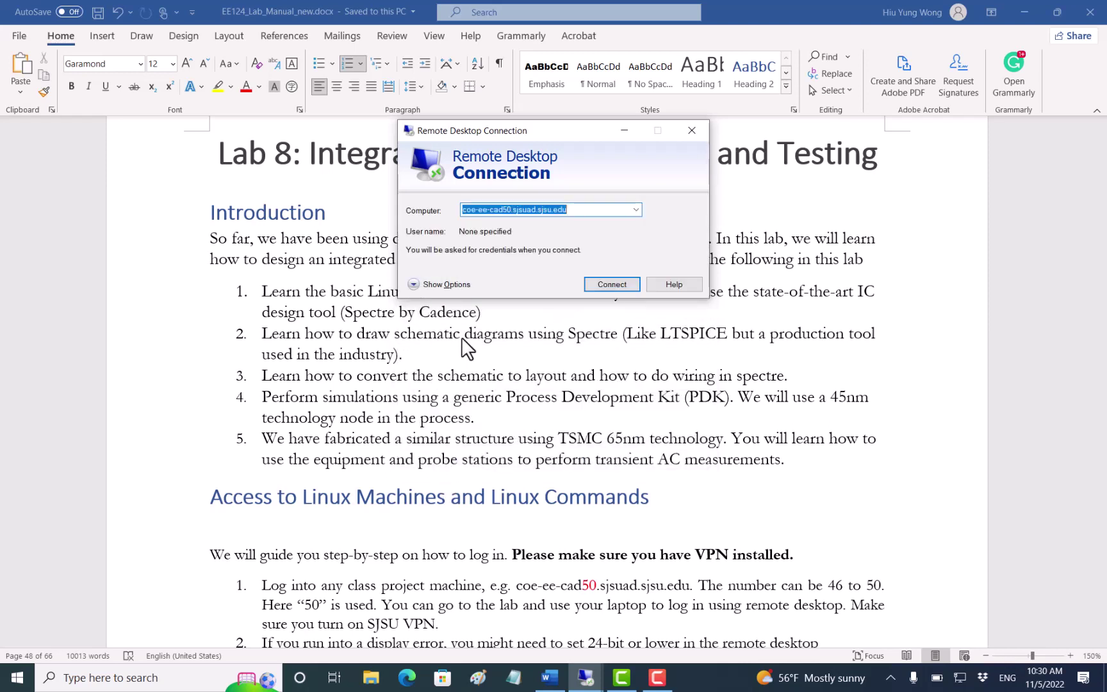
click(449, 284)
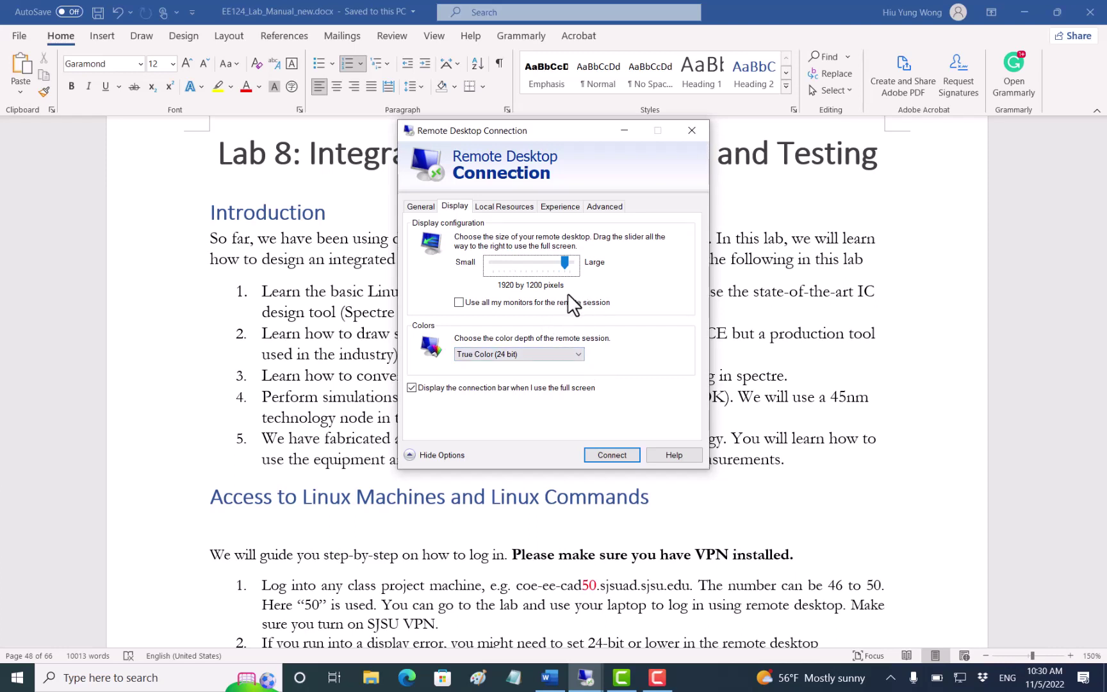
key(Return)
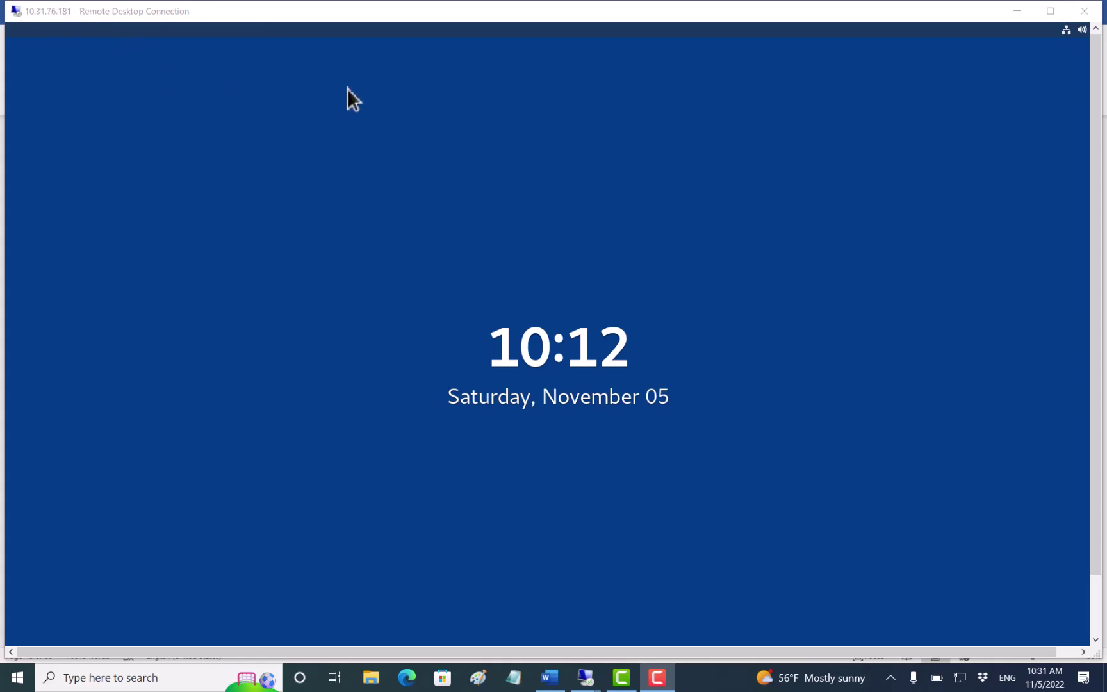
Enter the account password on the remote lock screen to unlock the CentOS session.
click(315, 52)
click(535, 362)
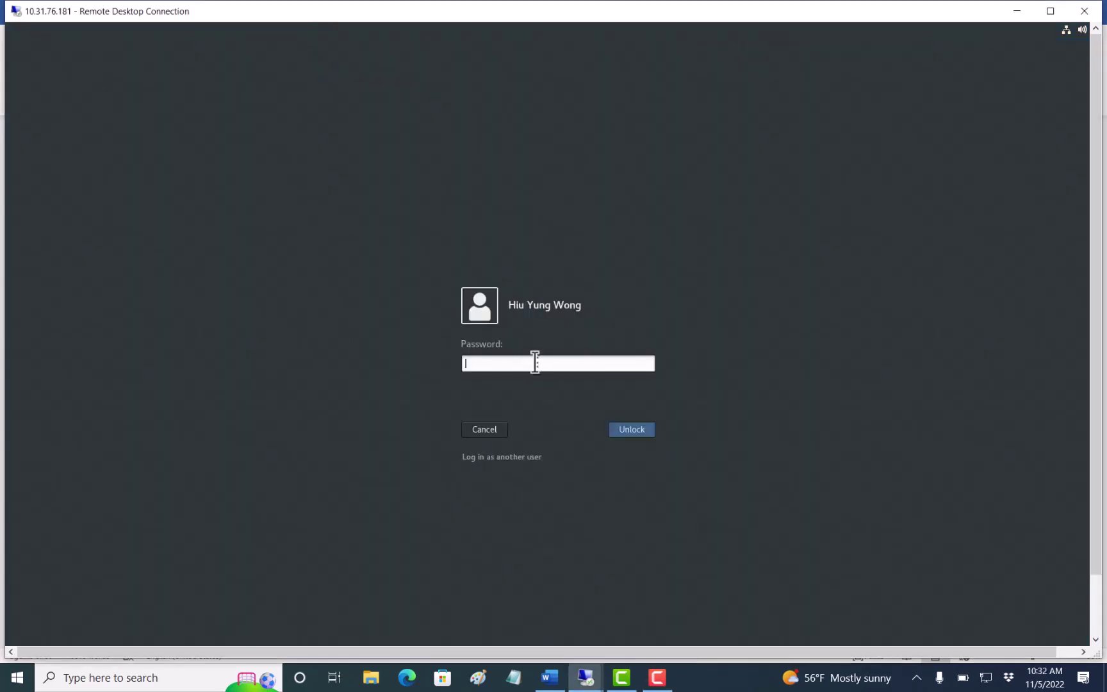
text(•••••••••••••••)
key(Return)
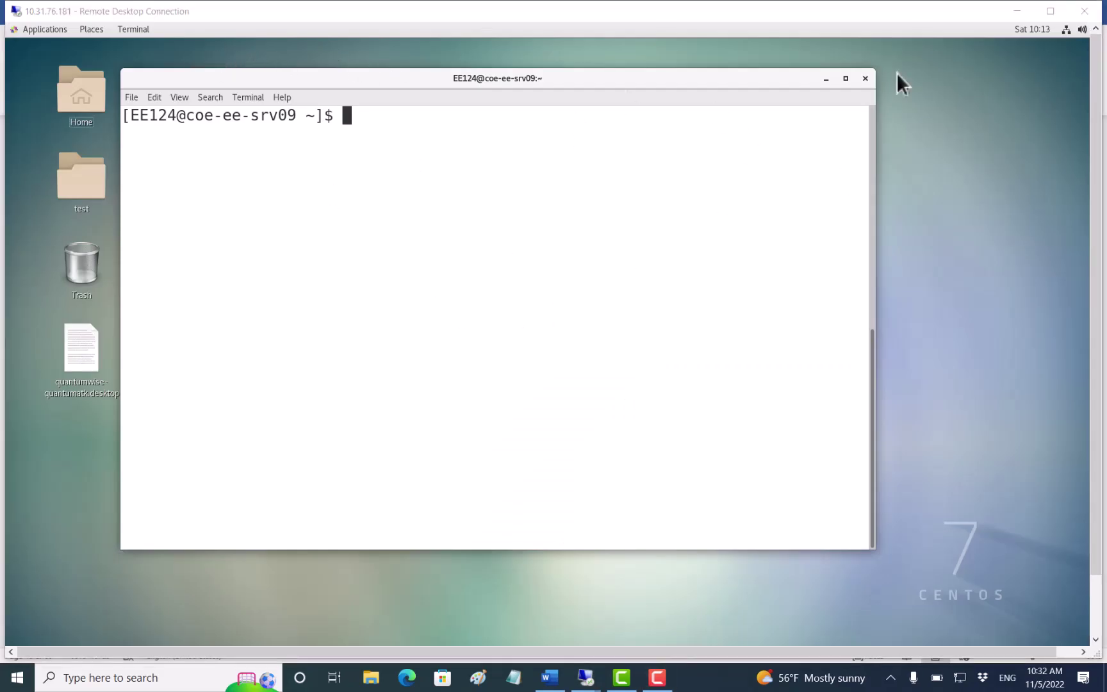
Go full screen, open and close a second terminal, then restore the remote window beside Word.
click(1051, 15)
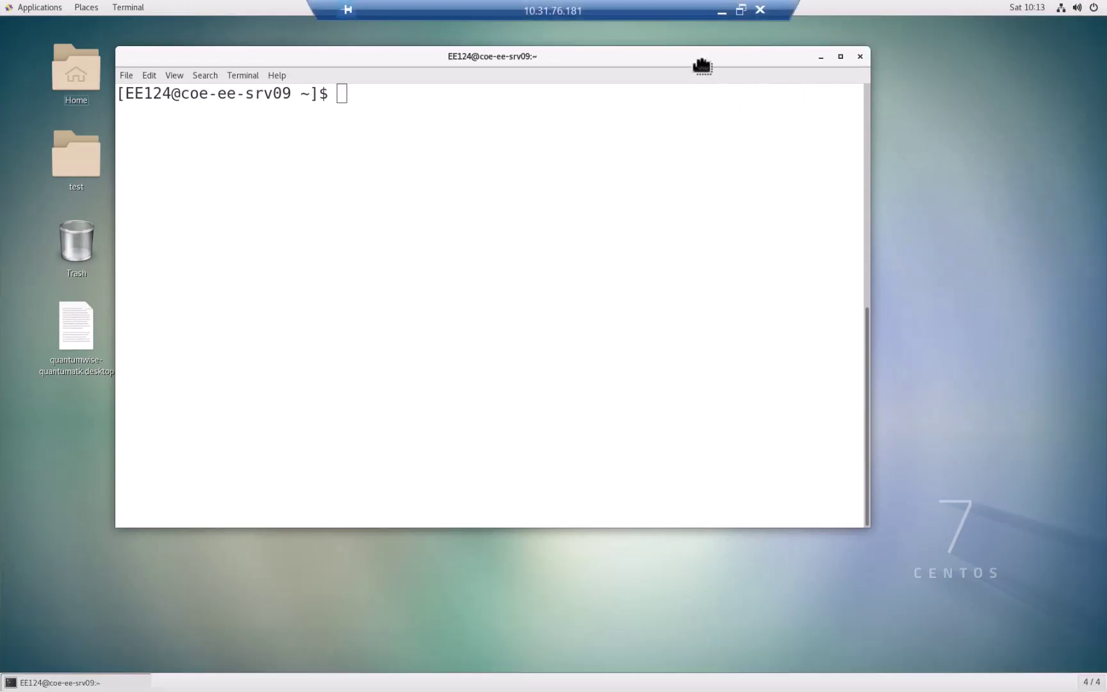
drag(702, 65, 931, 89)
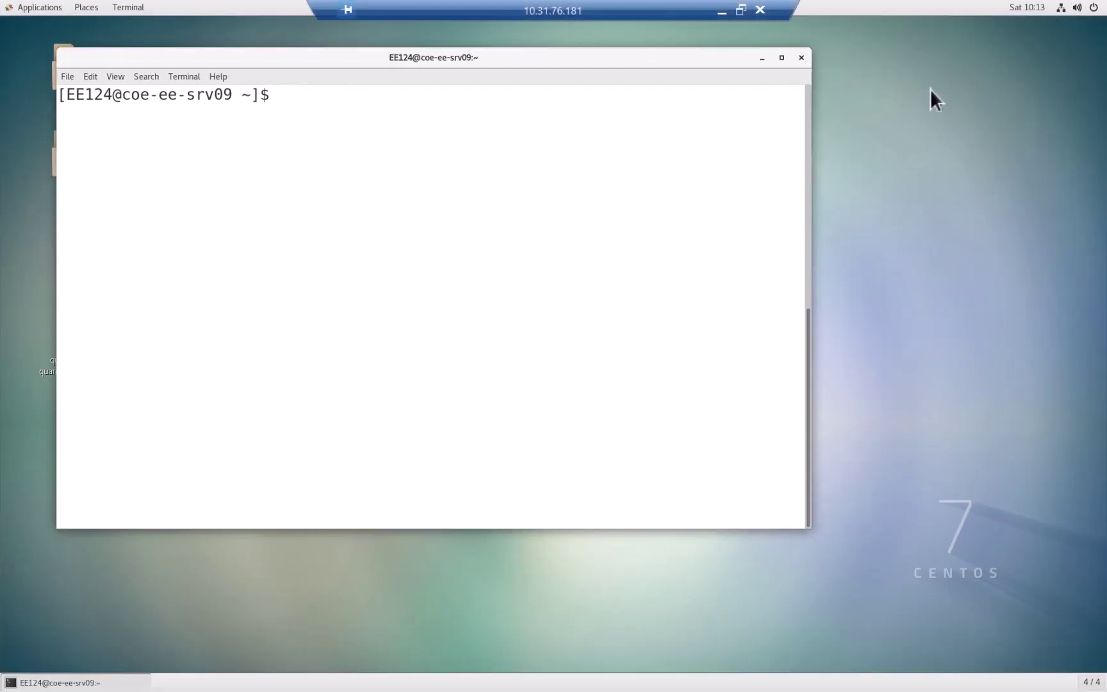
right_click(931, 89)
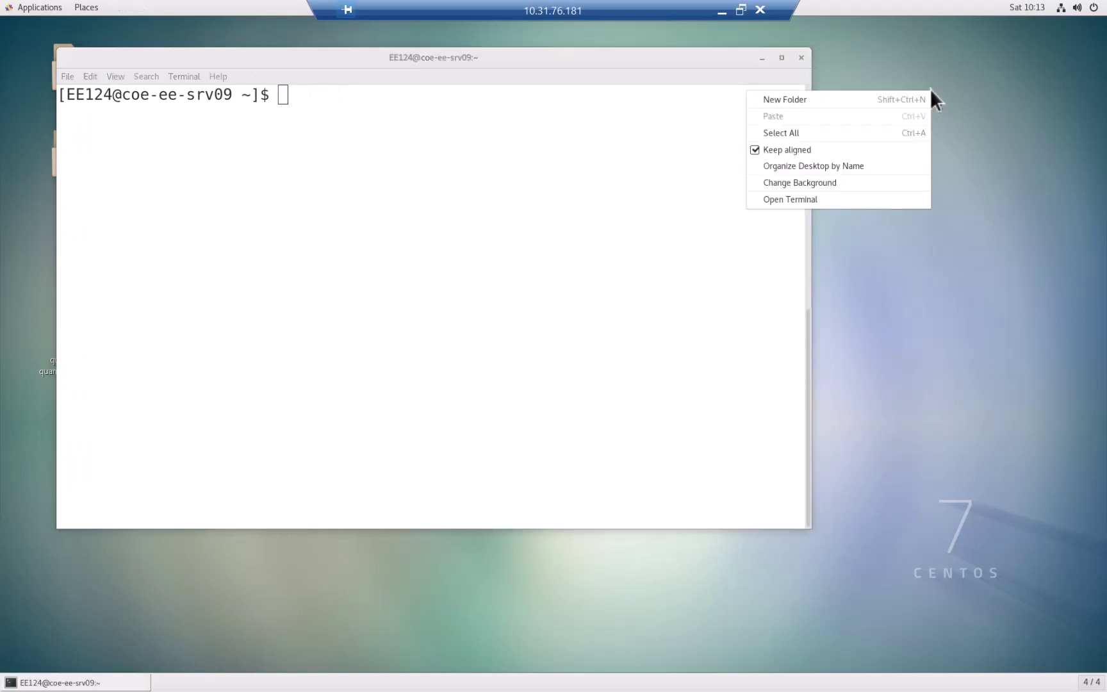
click(891, 196)
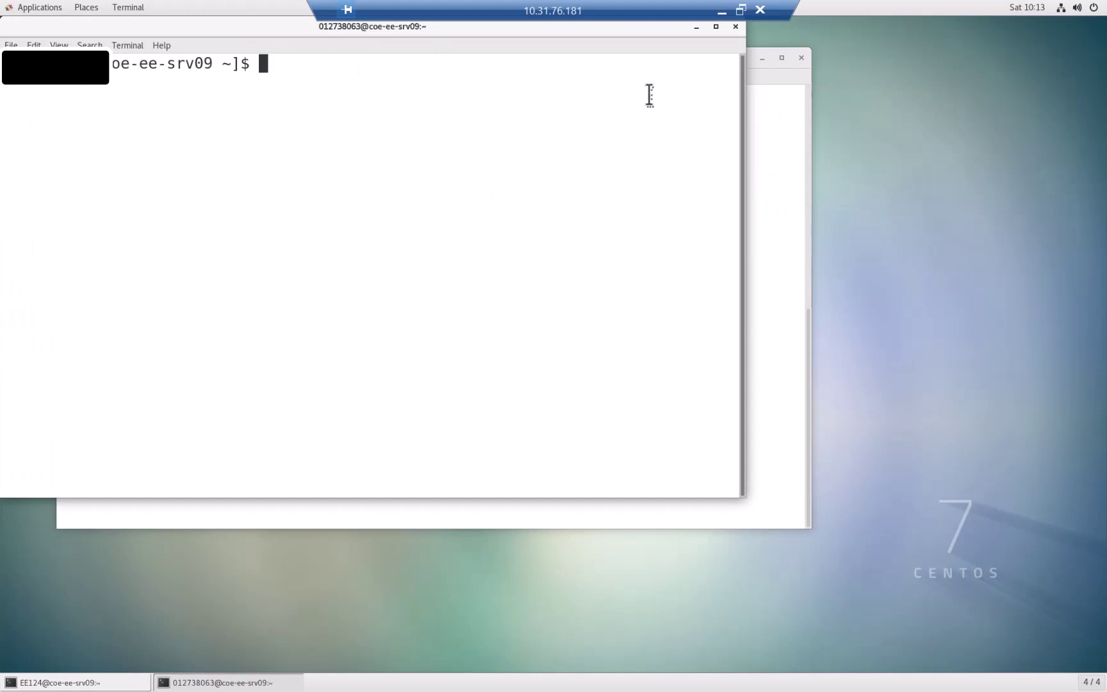
click(735, 27)
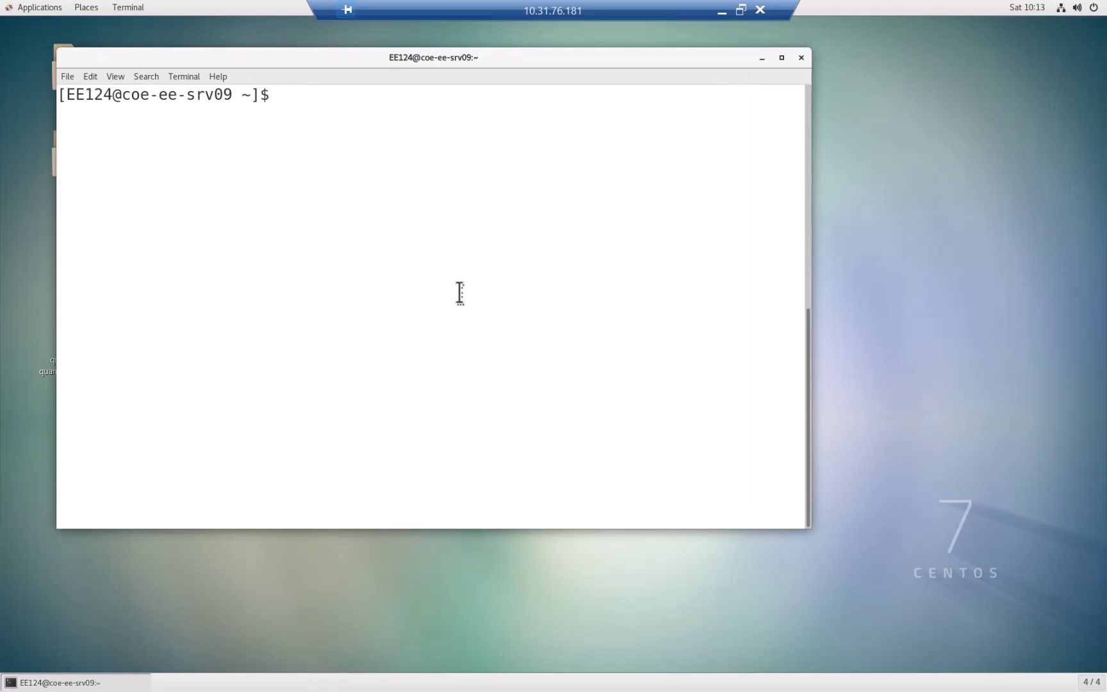
click(737, 10)
drag(456, 13, 884, 57)
Scroll Word's lab manual down, then return to Remote Desktop and position it over the manual.
click(185, 385)
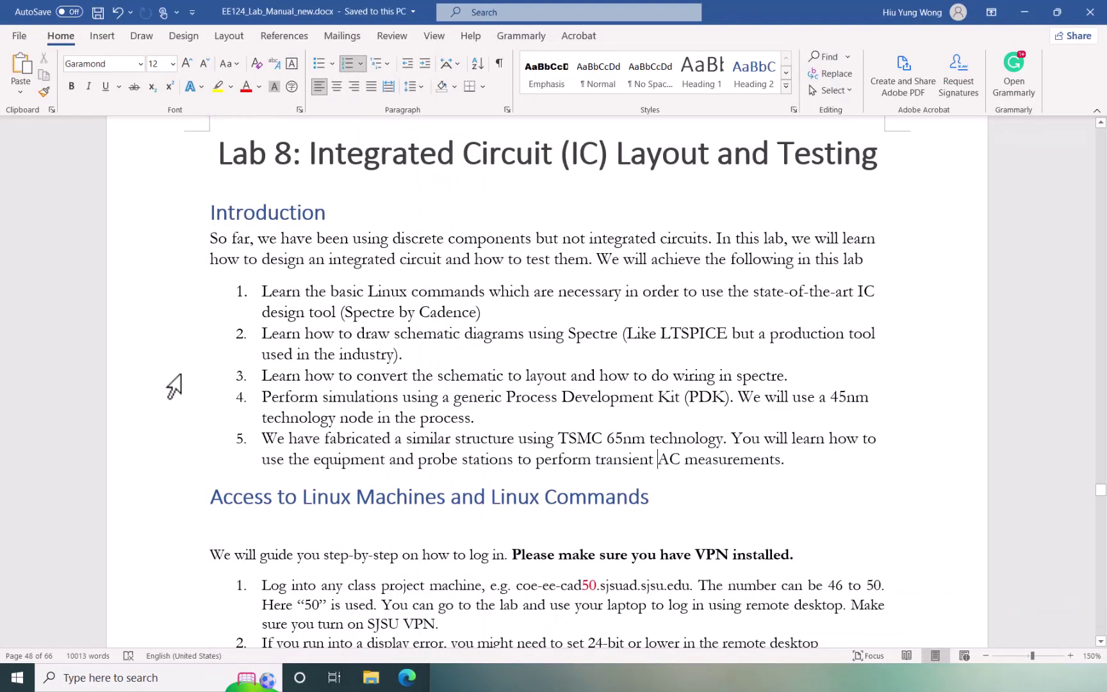
scroll(176, 384, down, 8)
key(alt+Tab)
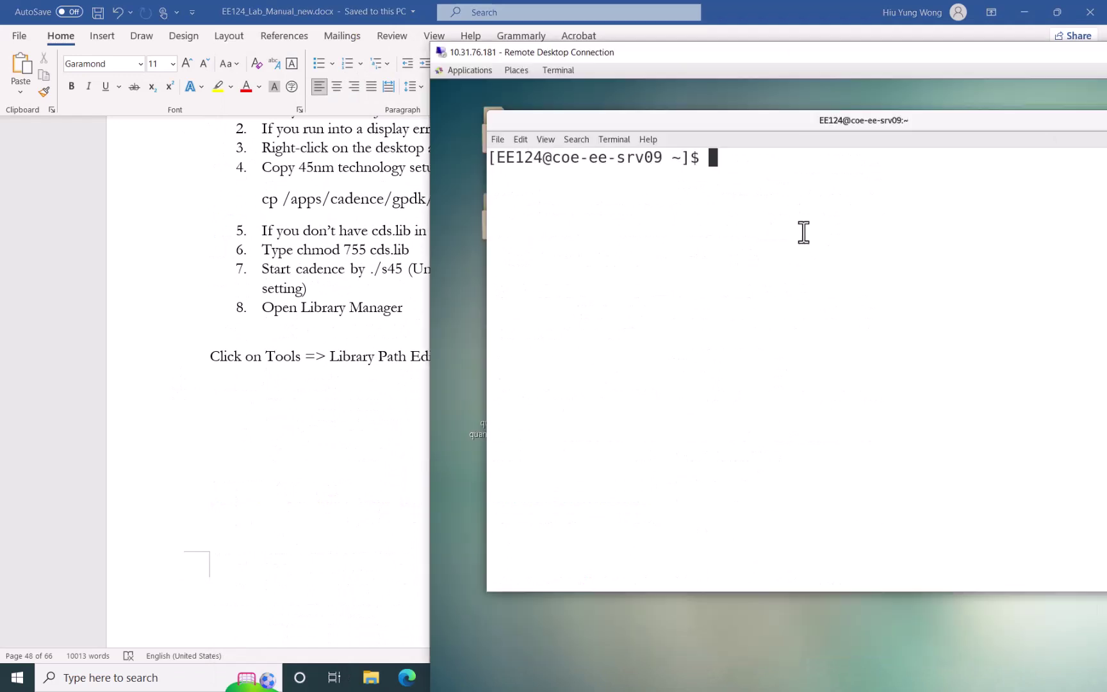
drag(672, 69, 350, 27)
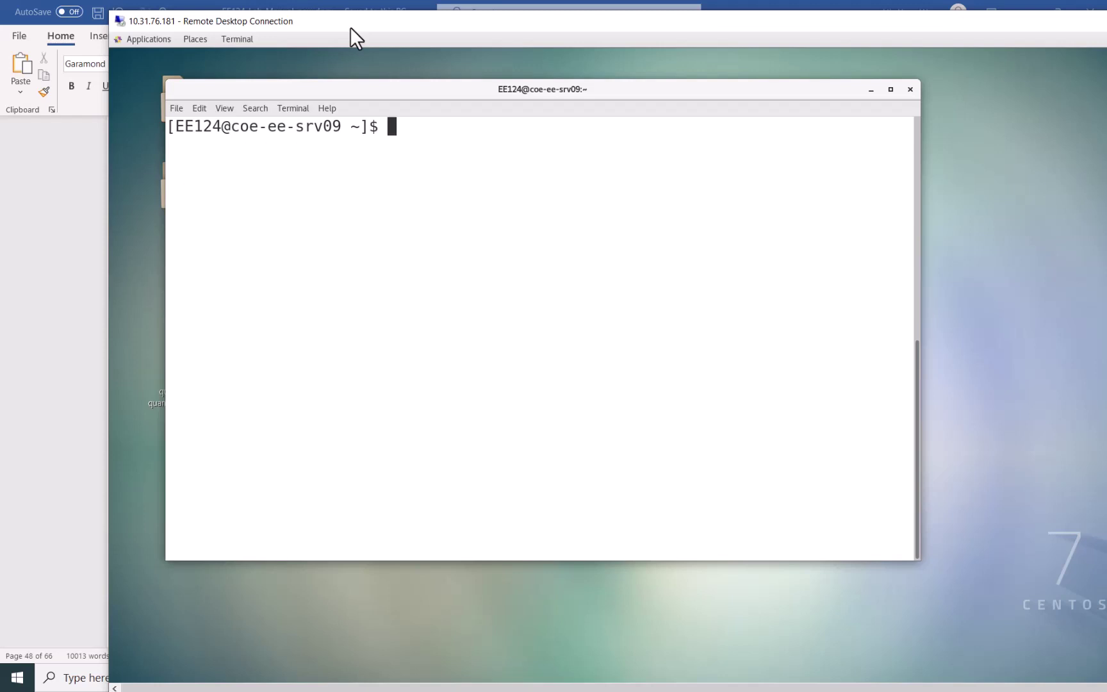
List the home directory and confirm with pwd and cd . that it is /home/EE124.
text(ls)
key(Return)
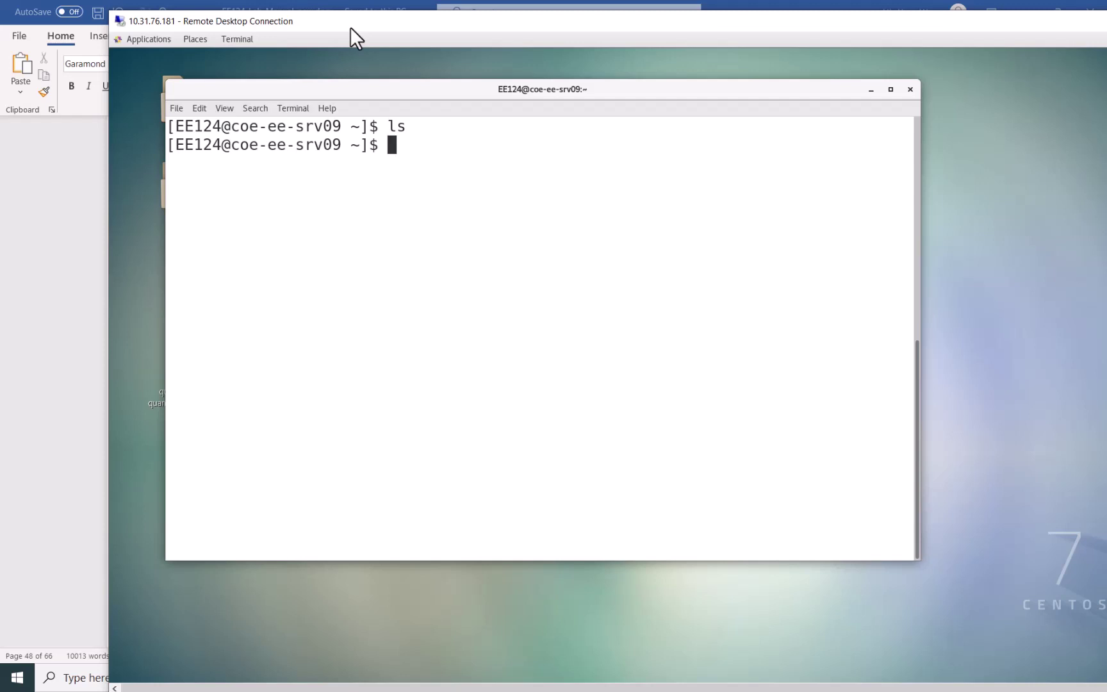
text(pwd)
key(Return)
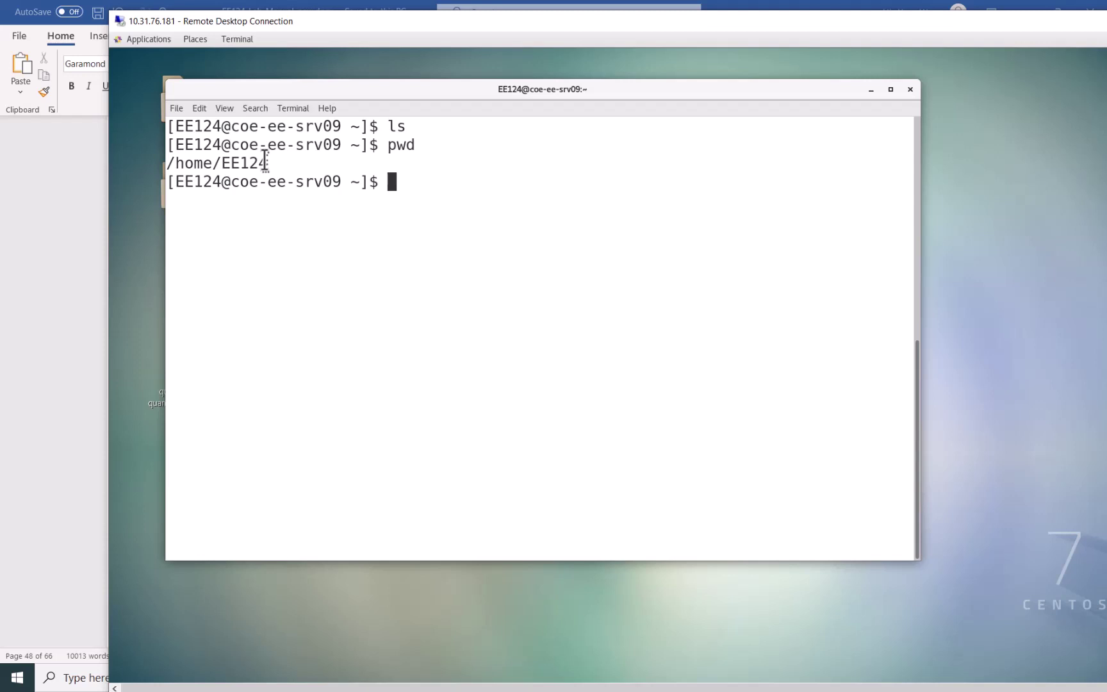
text(cd)
text(.)
key(Left)
key(Left)
key(Right)
key(Return)
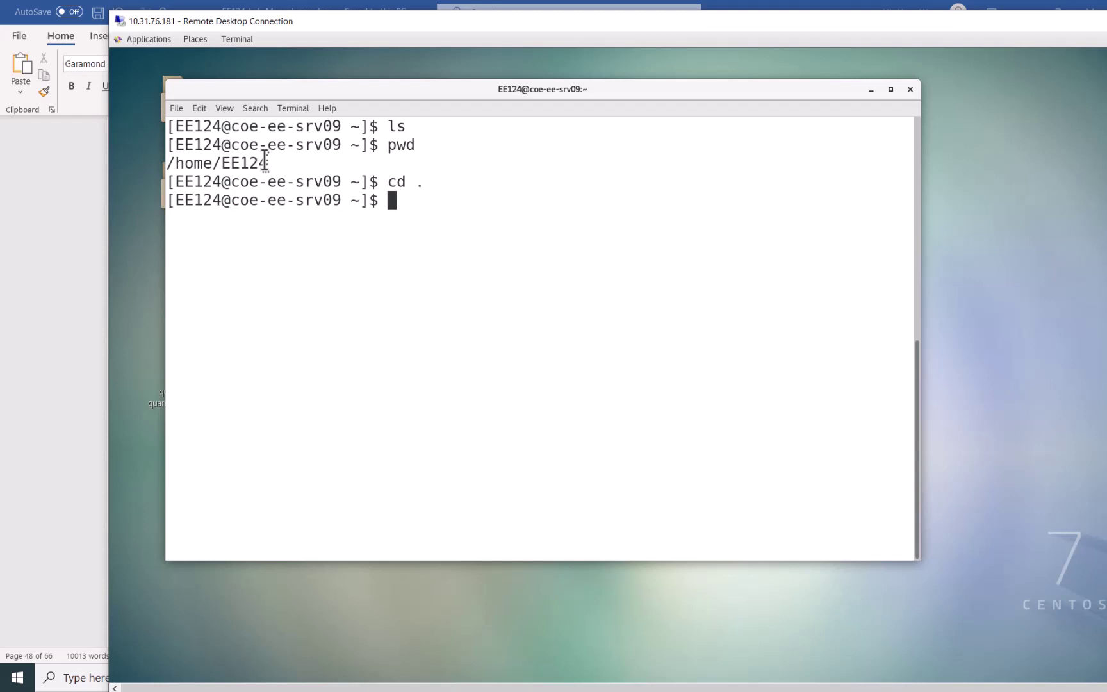
text(pwd)
key(Return)
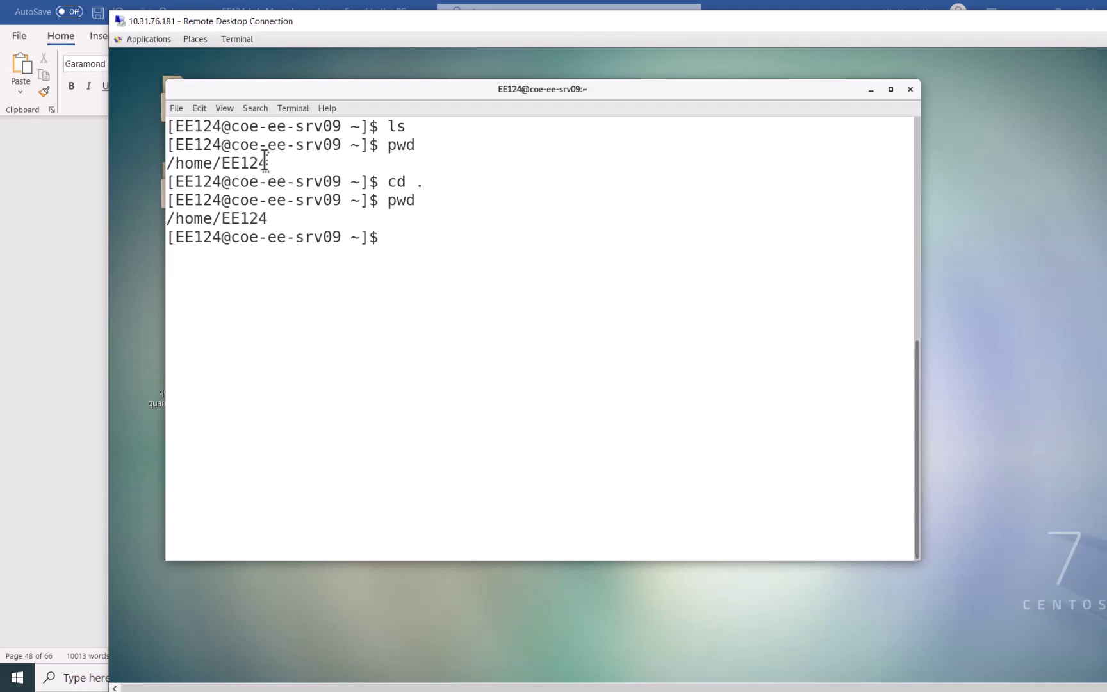
Create Lab8 with mkdir, list it, enter it and print its full path.
text(mkdir)
text(Lab8)
key(Return)
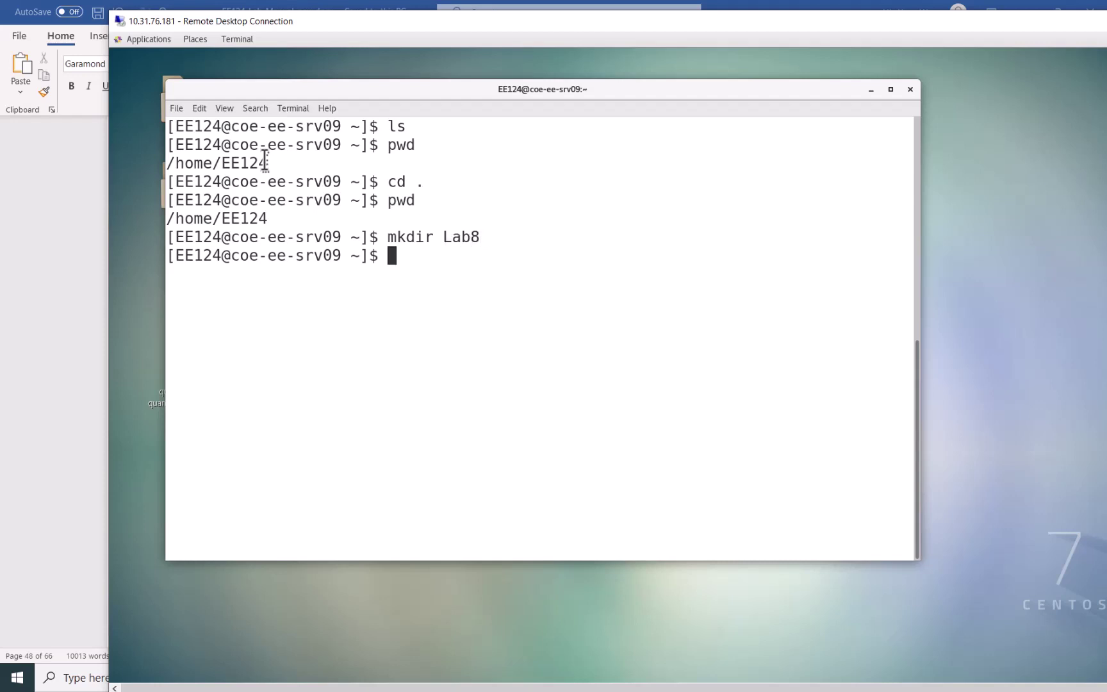
text(ls)
key(Return)
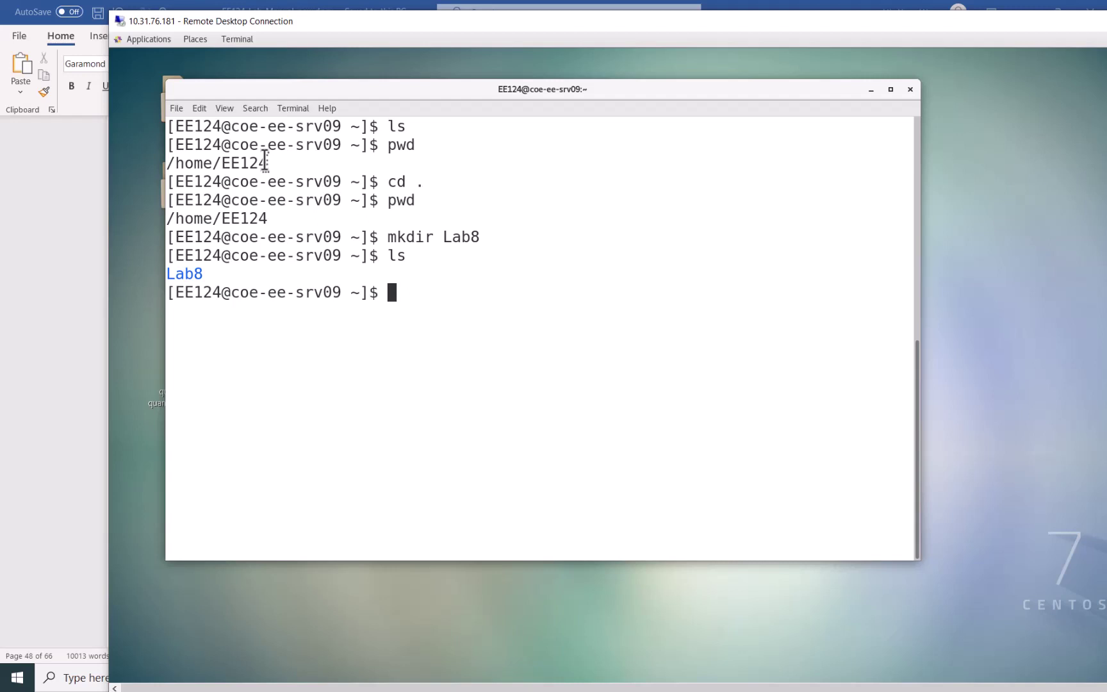
text(cd Lab8)
key(Return)
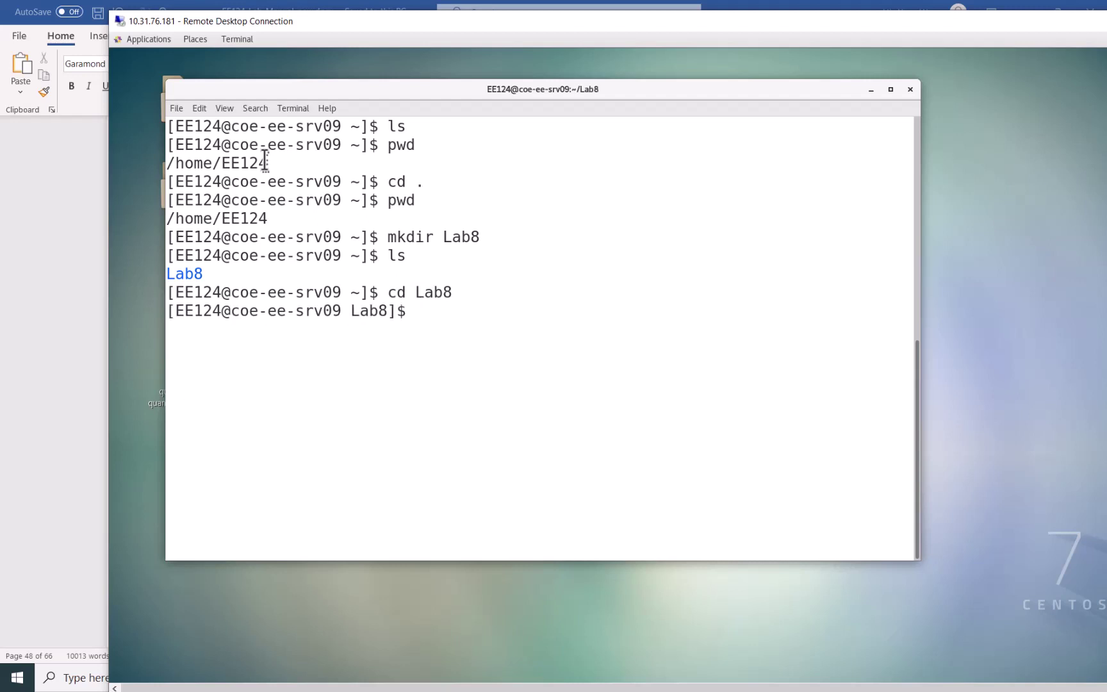
text(pwd)
key(Return)
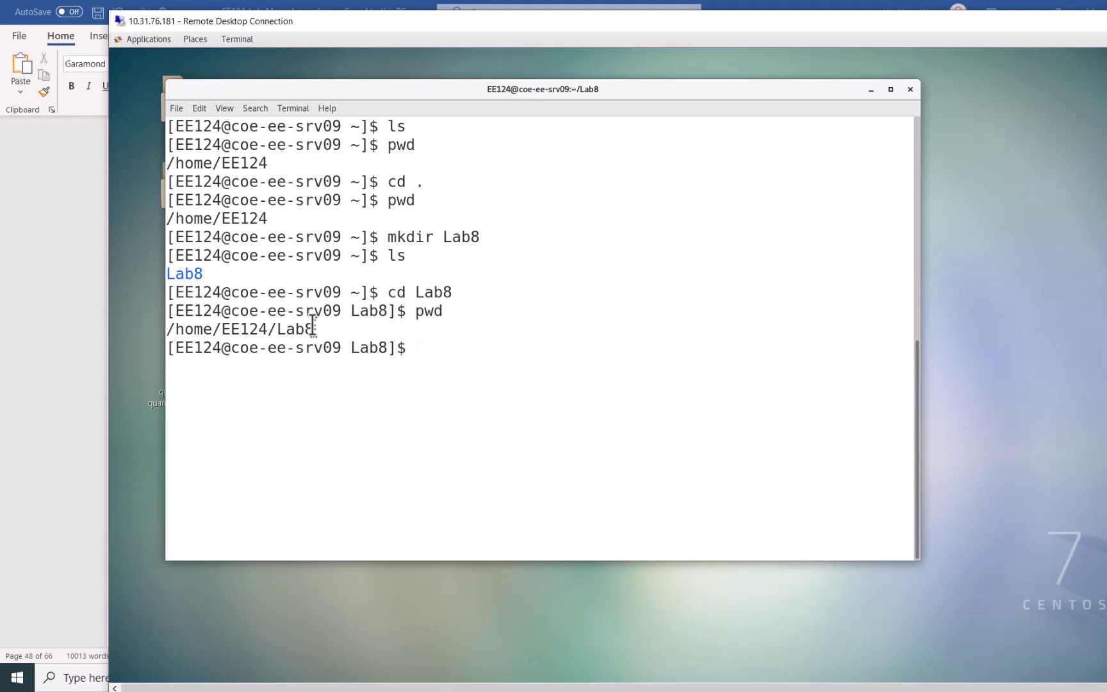
Return to /home/EE124 with an absolute cd, then confirm with pwd and ls.
text(cd )
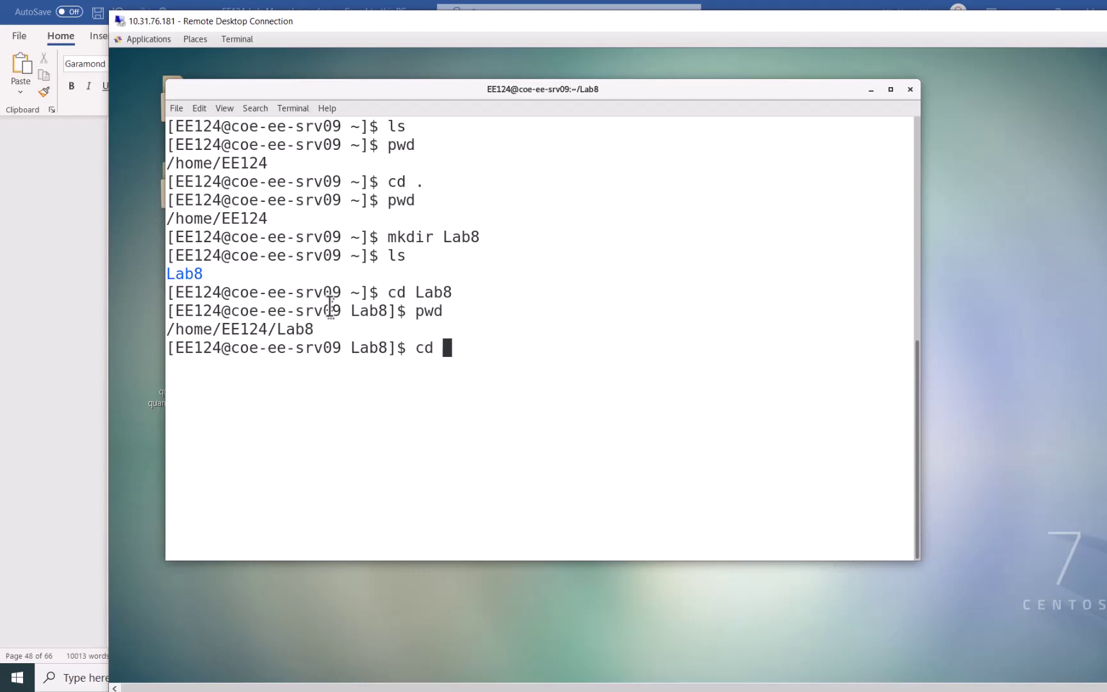
text(/home/)
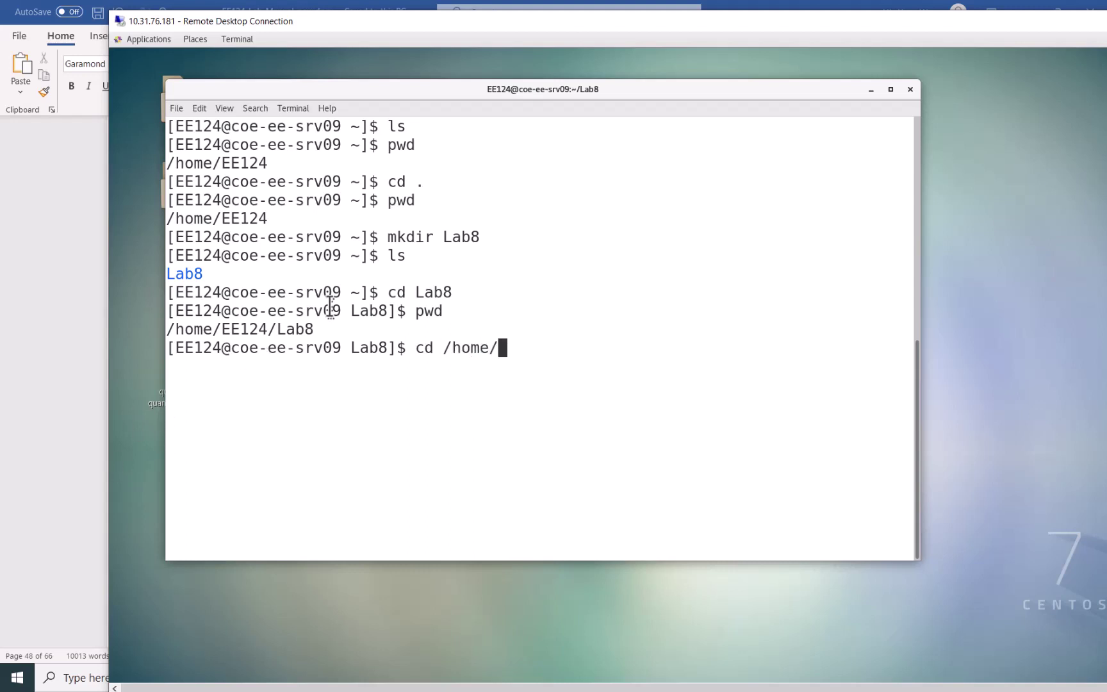
text(EE124)
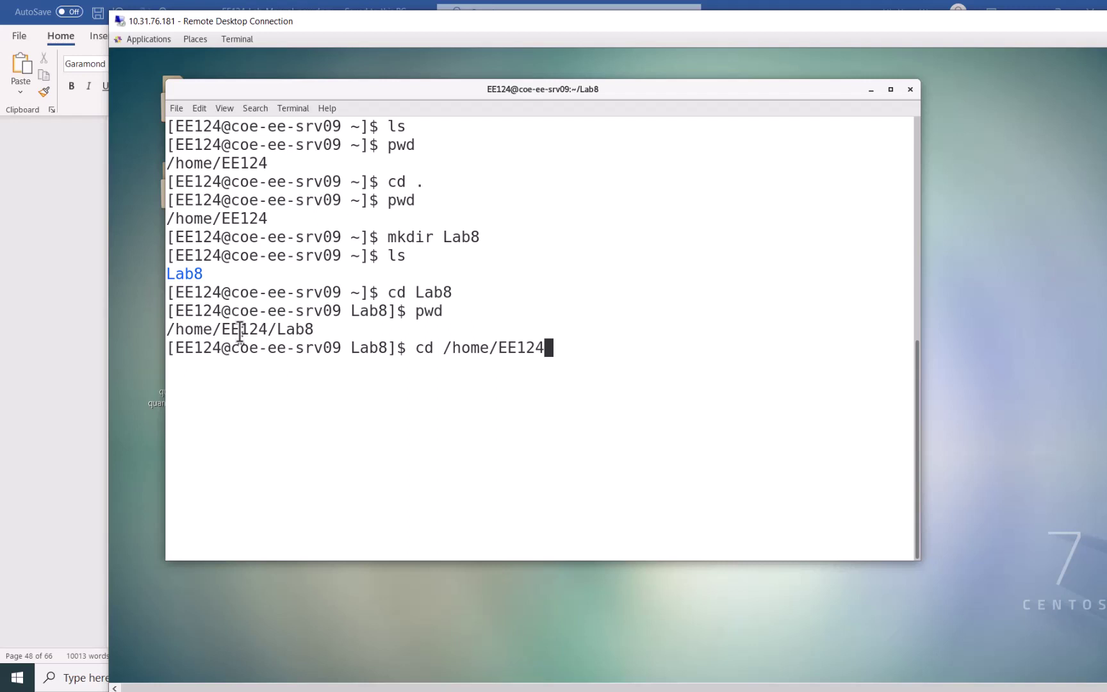
key(Left)
key(Left)
key(Left)
key(Left)
key(Left)
key(Left)
key(Left)
key(Left)
key(Left)
key(Left)
key(Left)
key(Left)
key(Left)
key(Right)
key(Right)
key(Right)
key(Right)
key(Right)
key(Right)
key(Right)
key(Right)
key(Right)
key(Right)
key(Right)
key(Right)
key(Right)
key(Return)
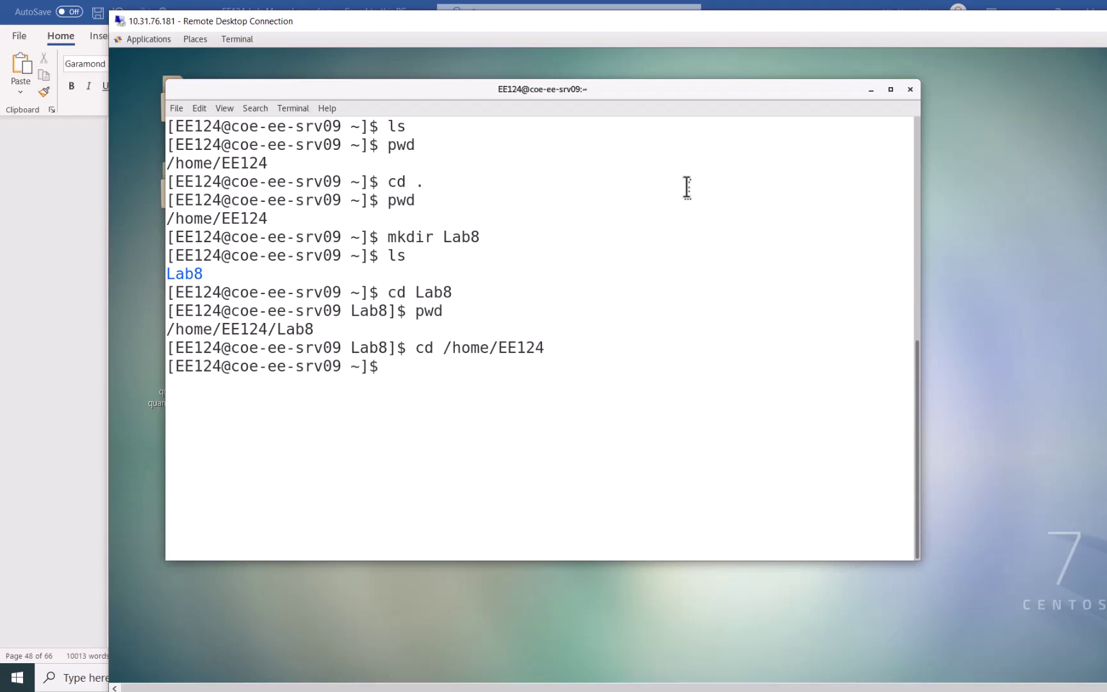
text(pwd)
key(Return)
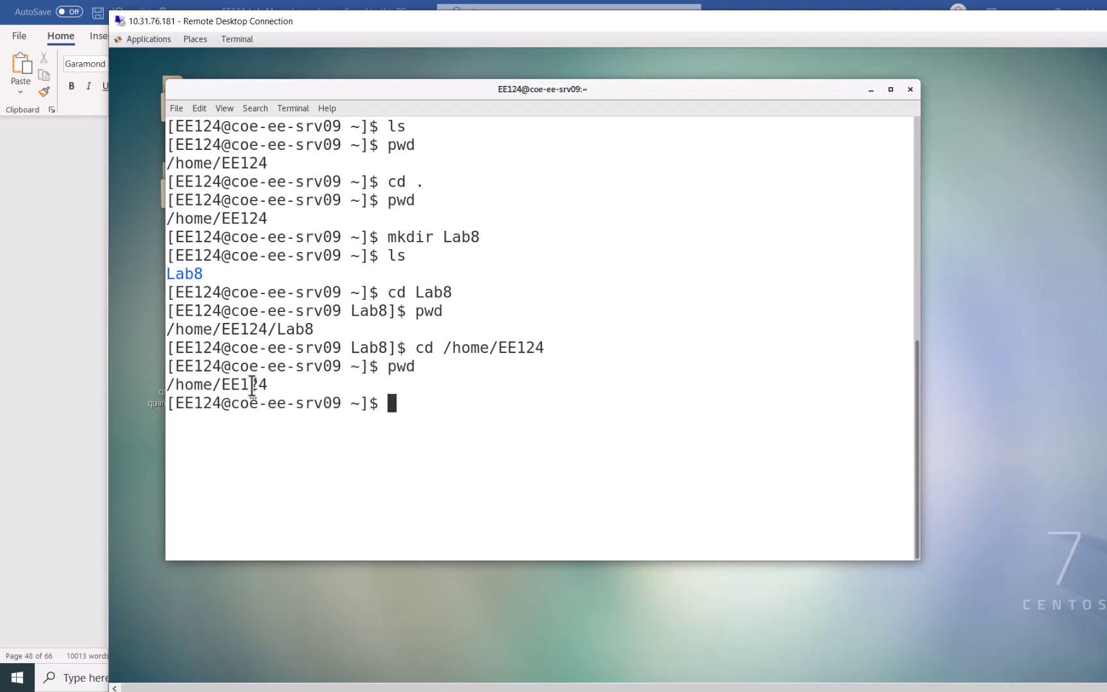
text(ls)
key(Return)
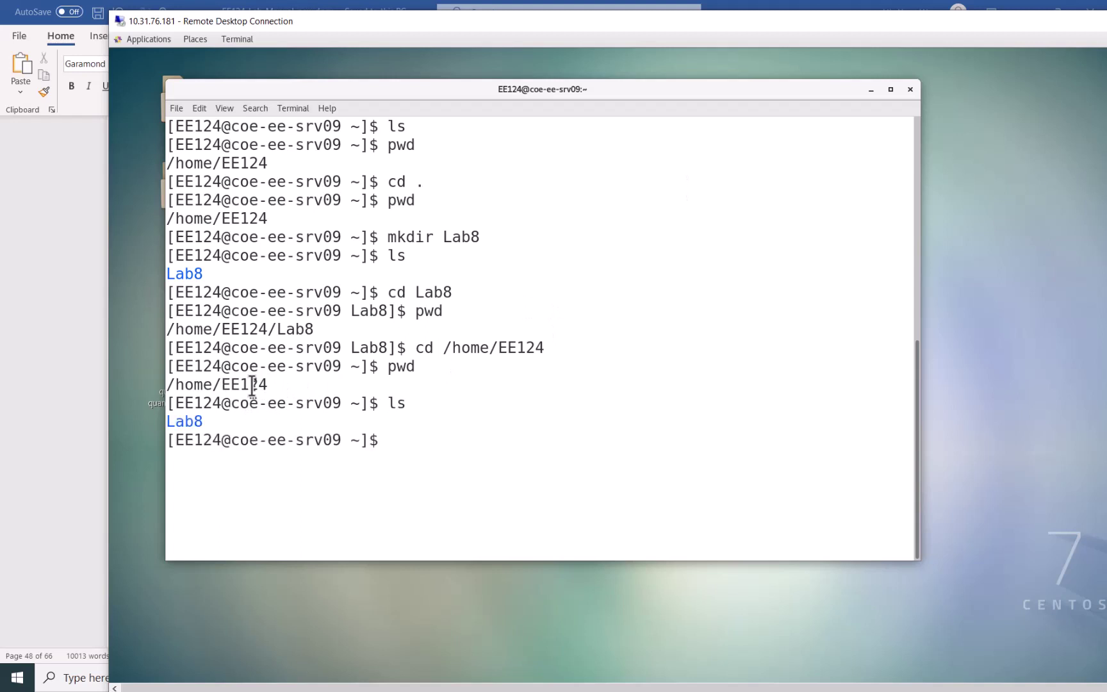
Enter /home/EE124/Lab8 by full path, go up with cd .., and confirm with pwd.
text(cd Lab8)
key(BackSpace)
key(BackSpace)
key(BackSpace)
key(BackSpace)
text(/home/EE124/Lab8)
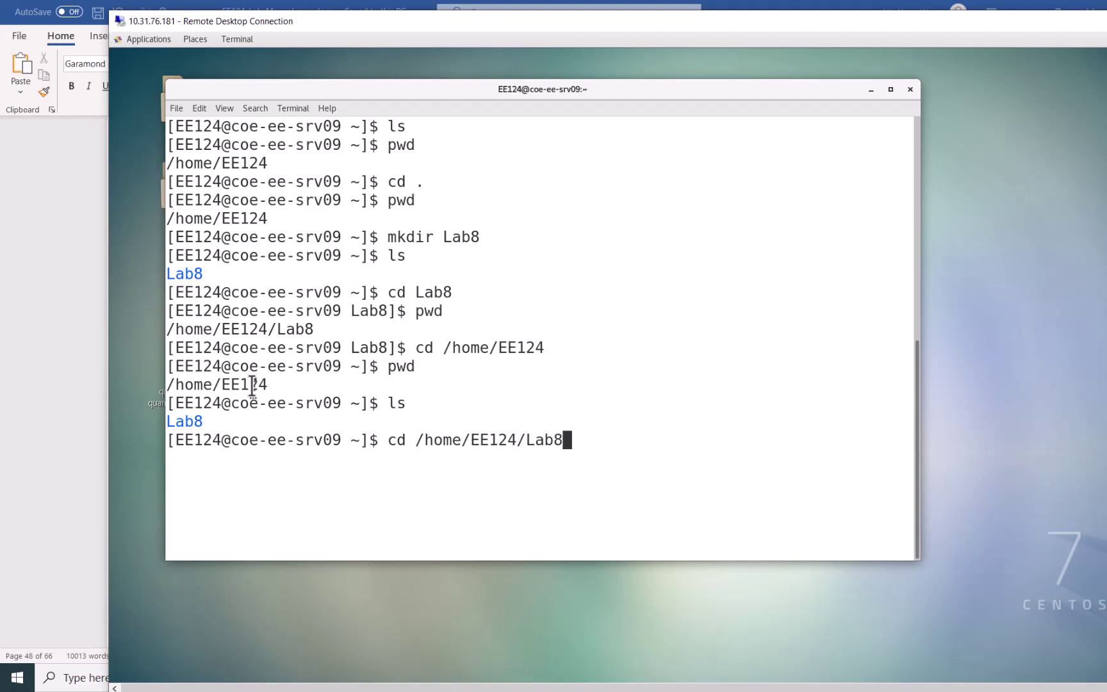
key(Return)
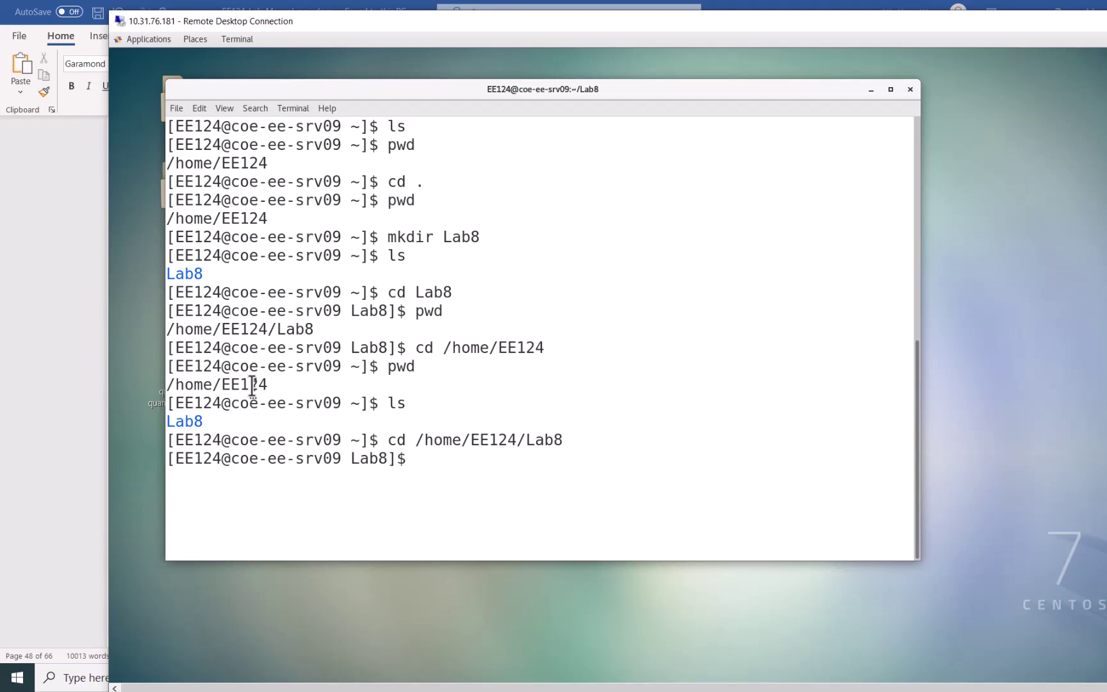
text(cd ..)
key(Return)
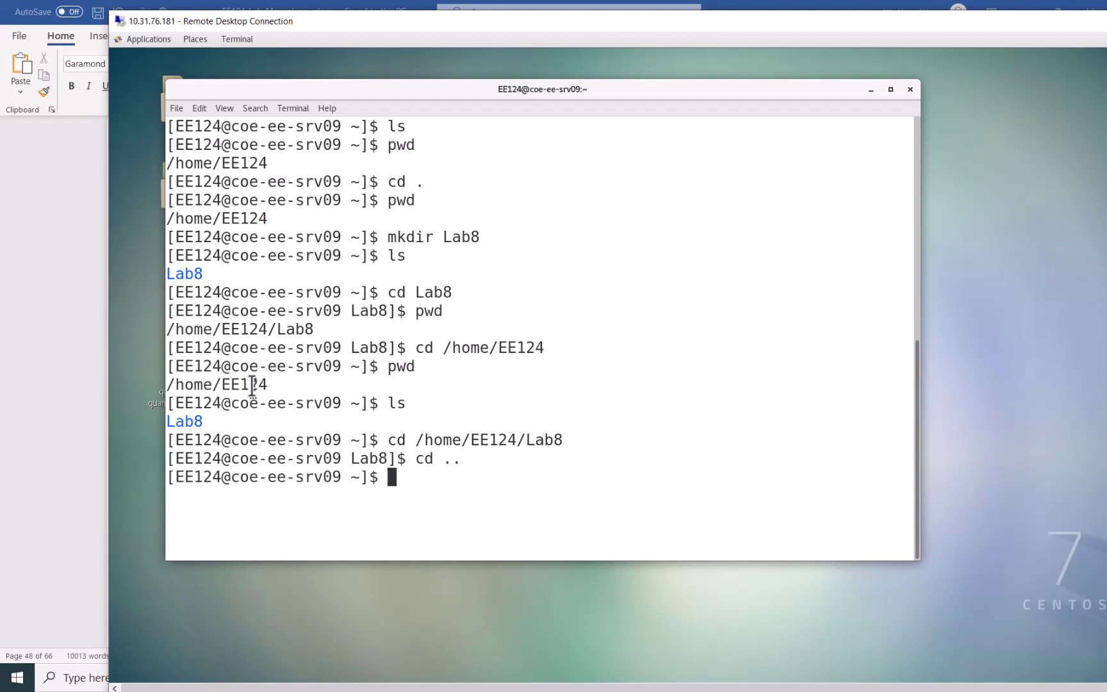
text(pwd)
key(Return)
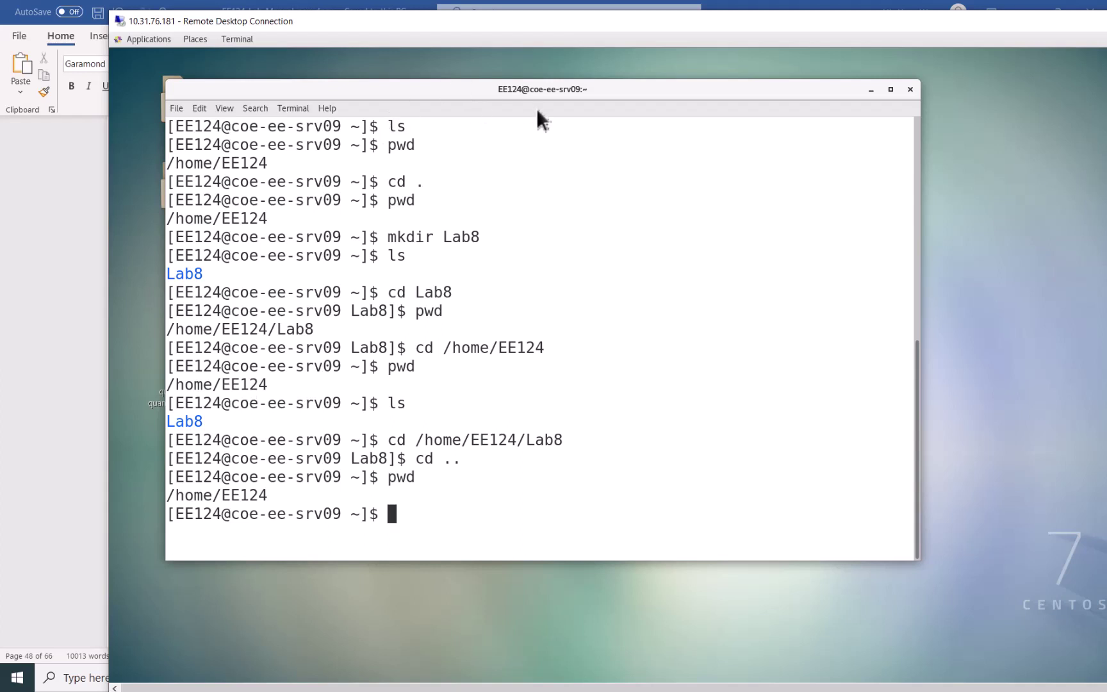
Arrange the remote desktop window beside the manual's setup steps.
drag(565, 90, 566, 81)
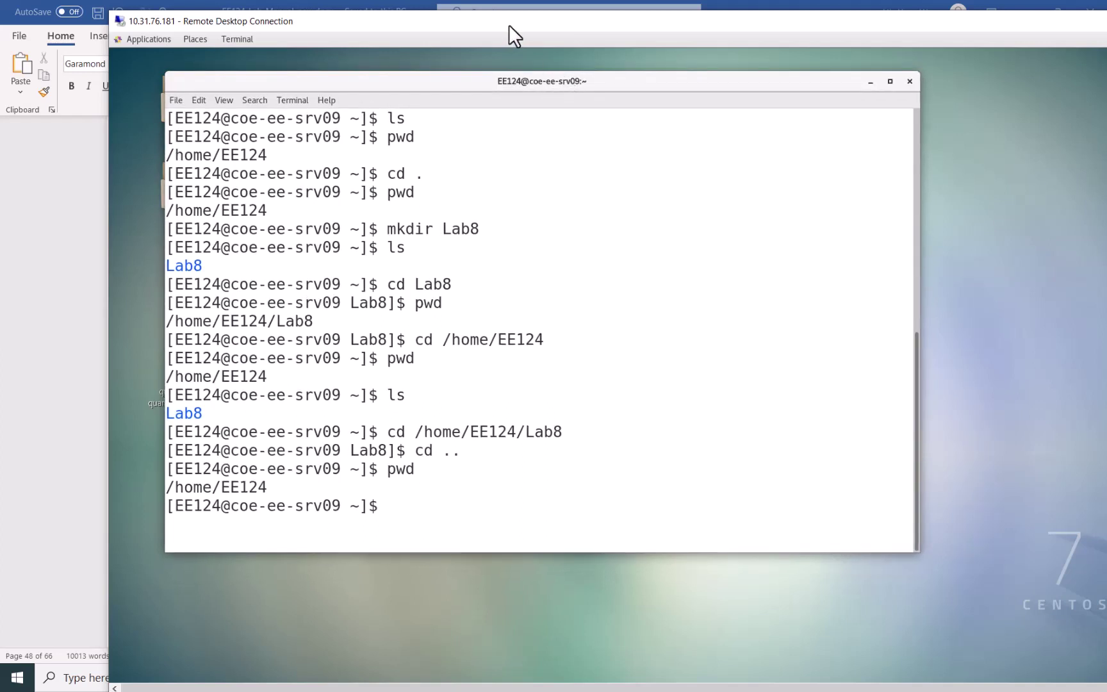
drag(508, 24, 614, 237)
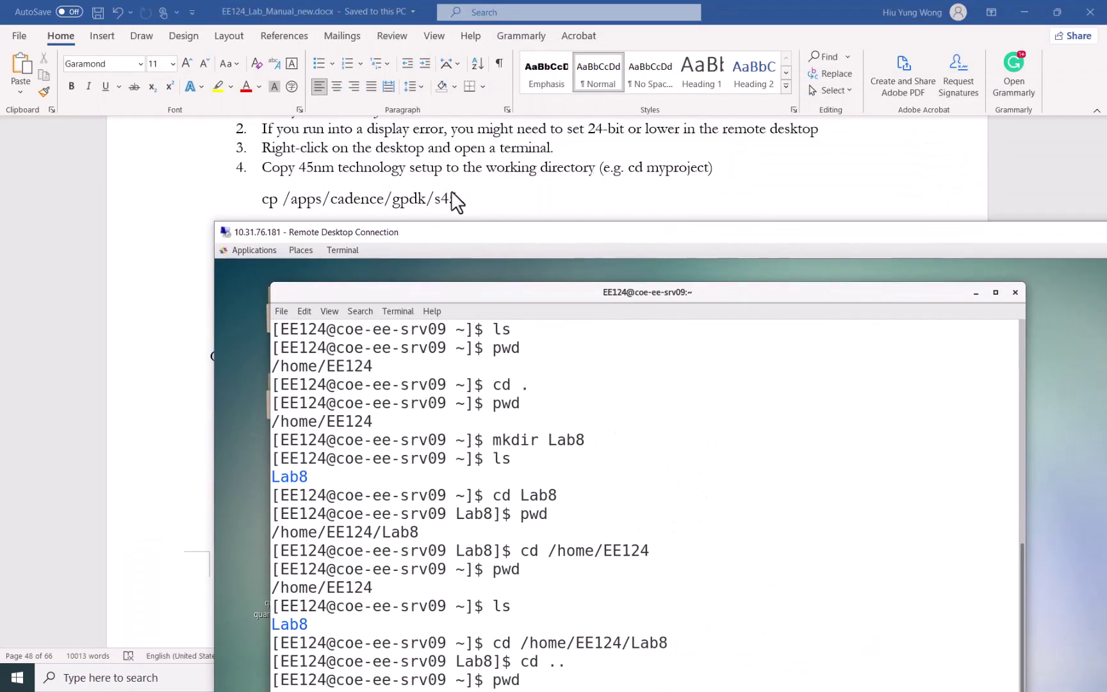
drag(476, 229, 768, 21)
Run cp /apps/cadence/gpdk/s45 . and list the home directory showing Lab8 and s45.
text(cp)
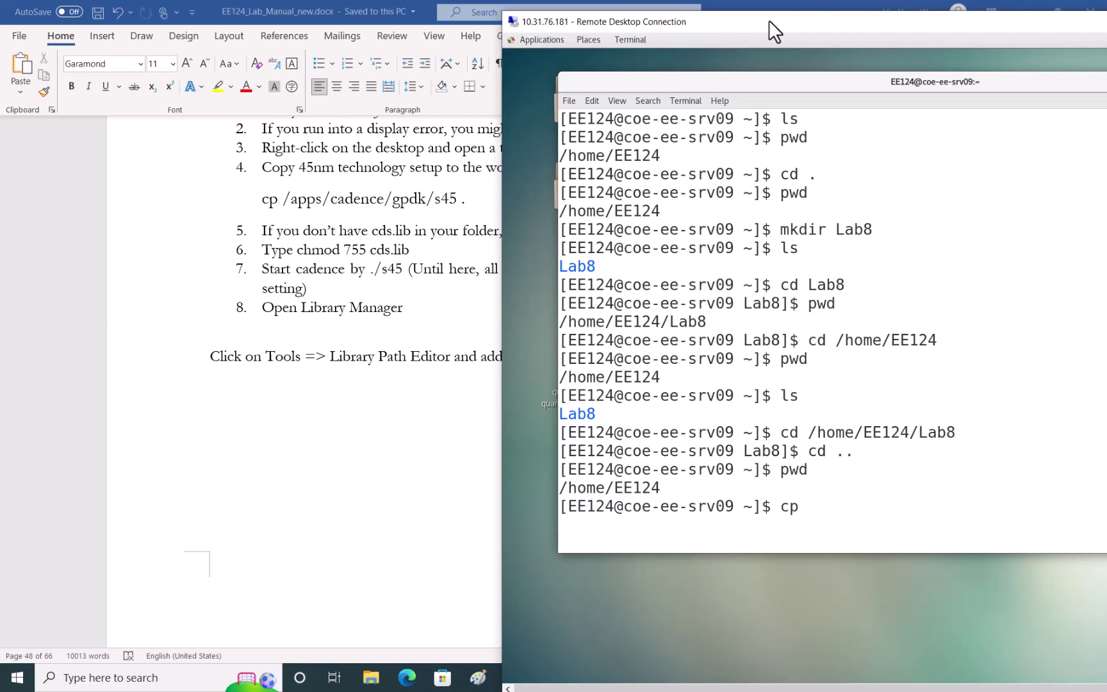
text( /apps/cadence/)
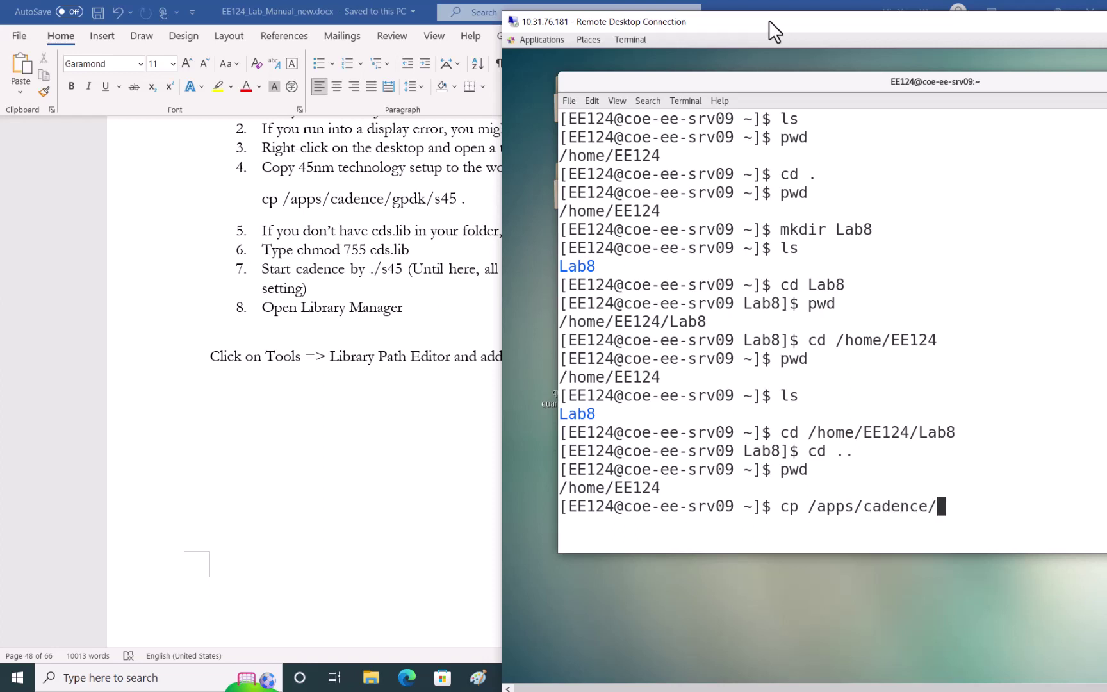
text(gpdk/s45)
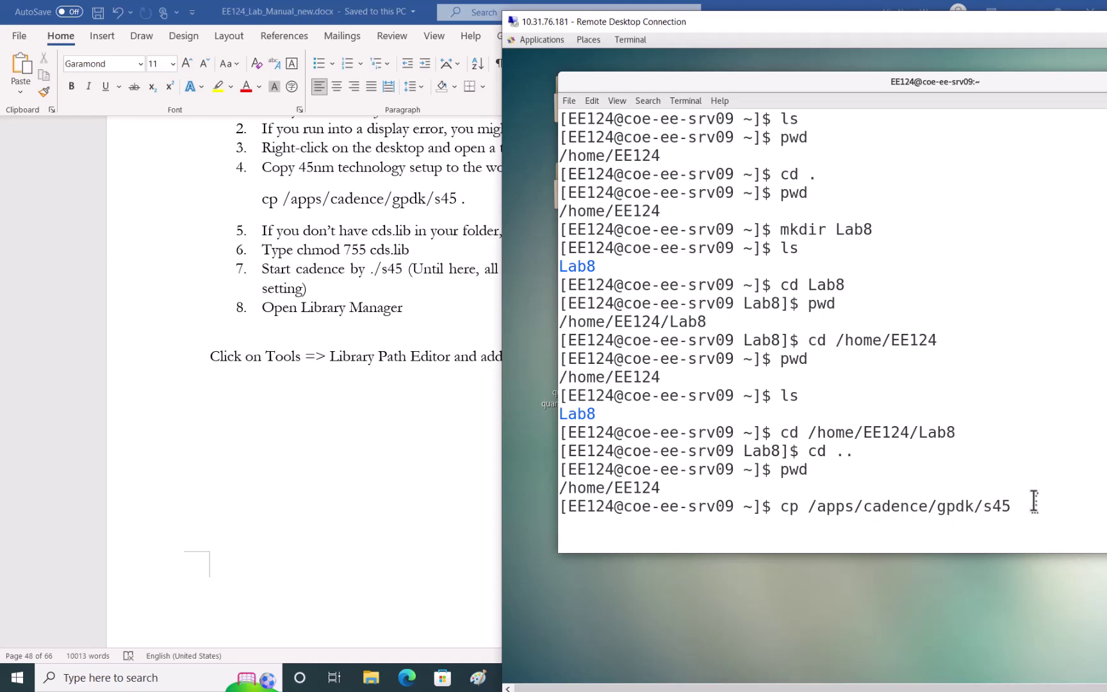
double_click(999, 508)
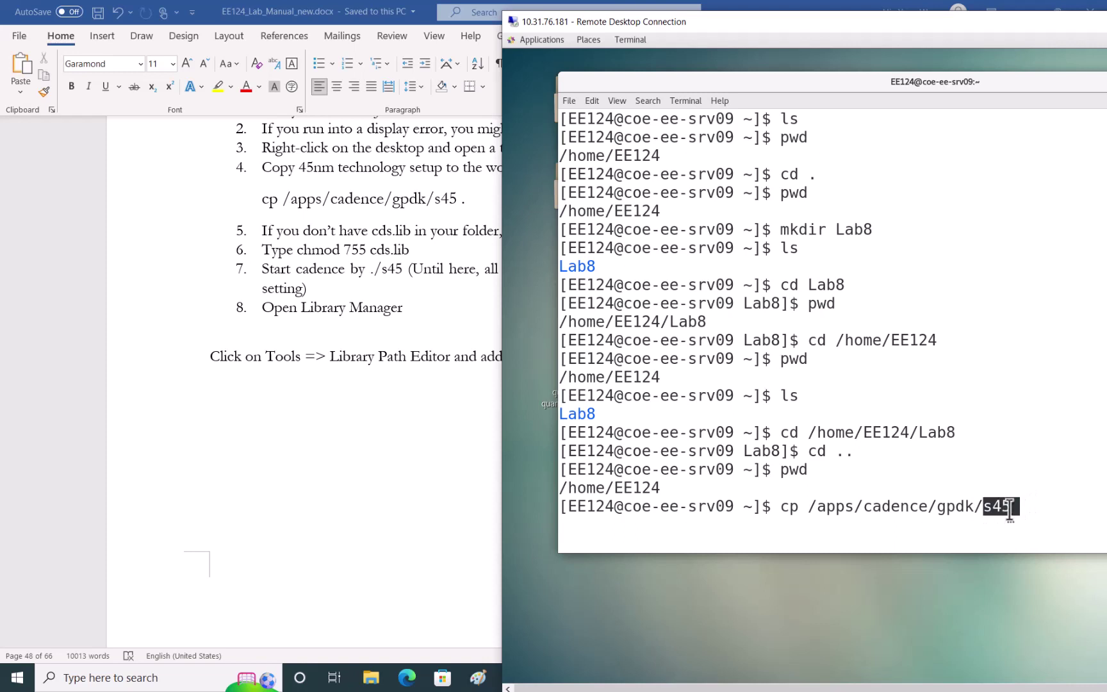
click(1030, 401)
text(.)
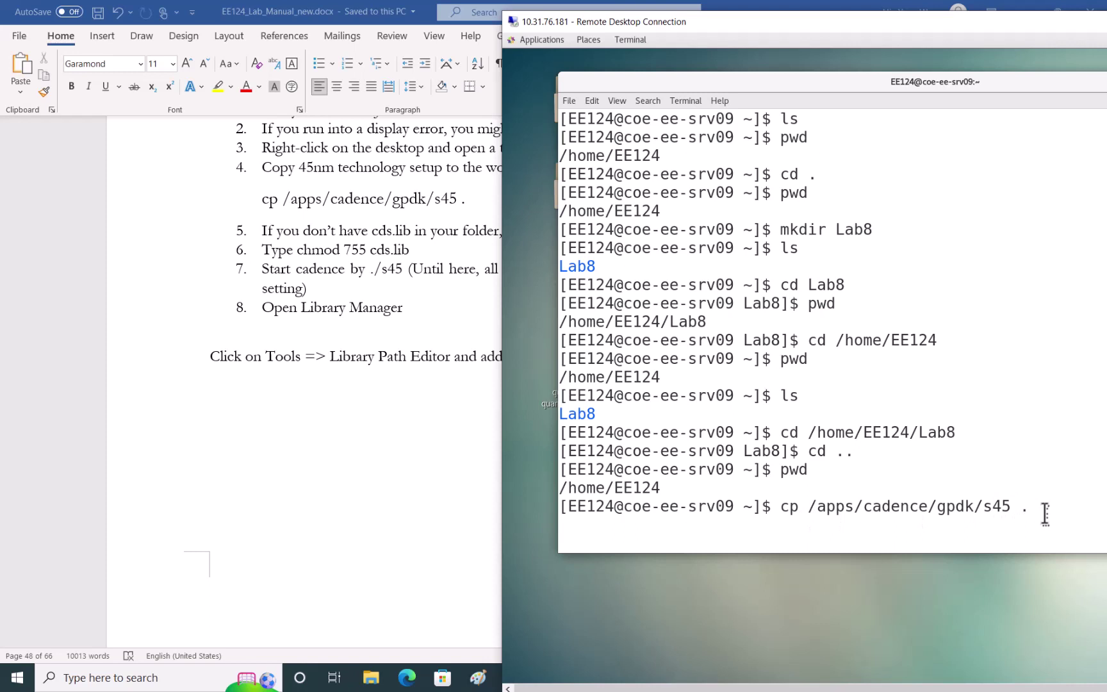
key(Return)
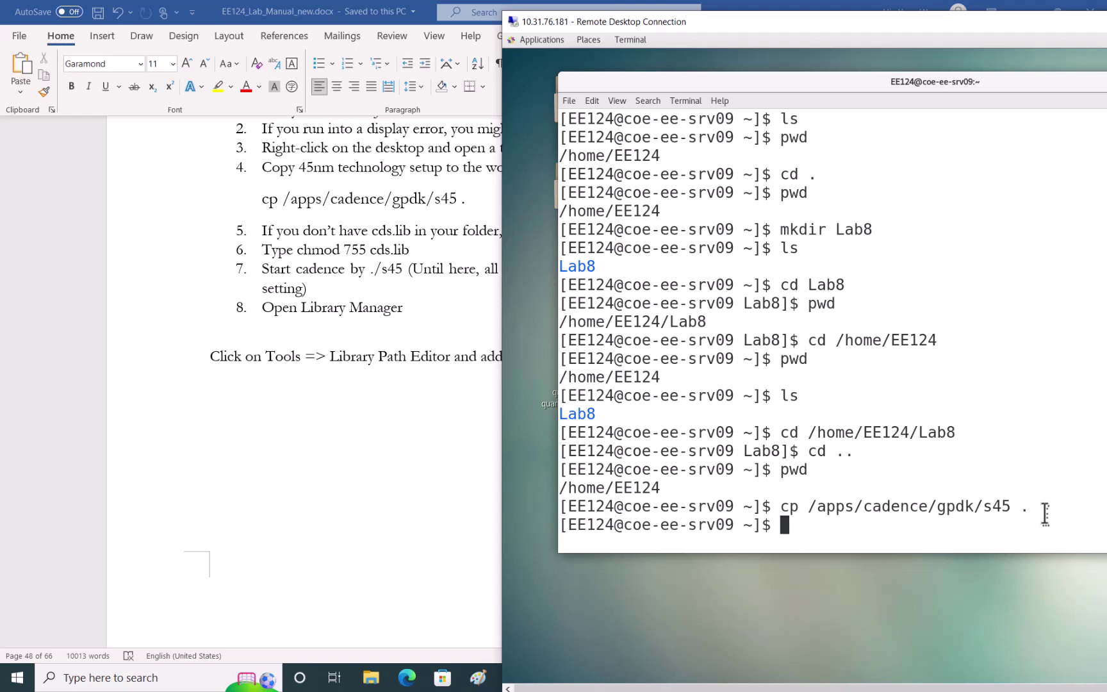
text(ls)
key(Return)
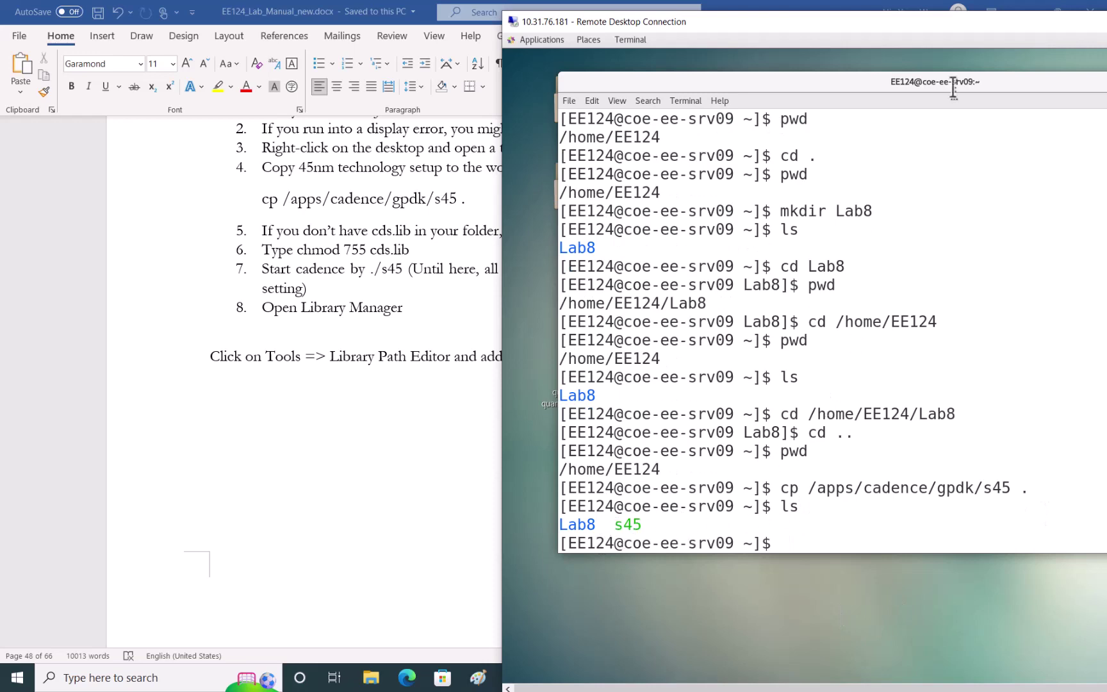
Widen the remote desktop, open s45 with vim s45 to view it, then quit with :q.
drag(986, 20, 514, 14)
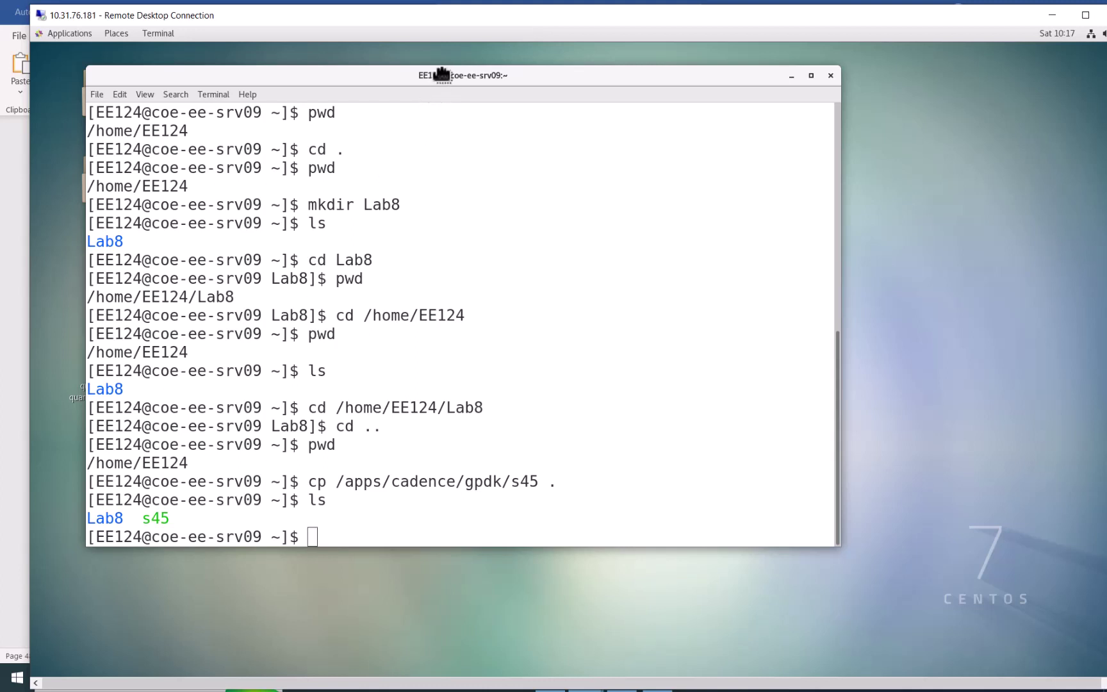
drag(442, 75, 450, 69)
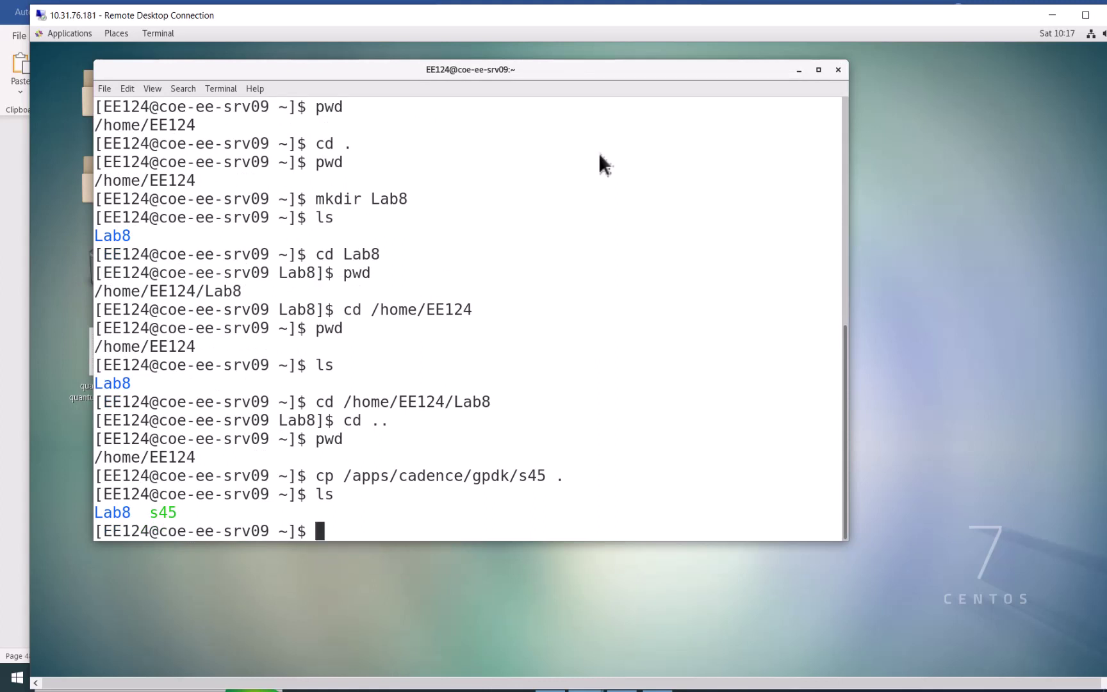
text(vim s45)
key(Return)
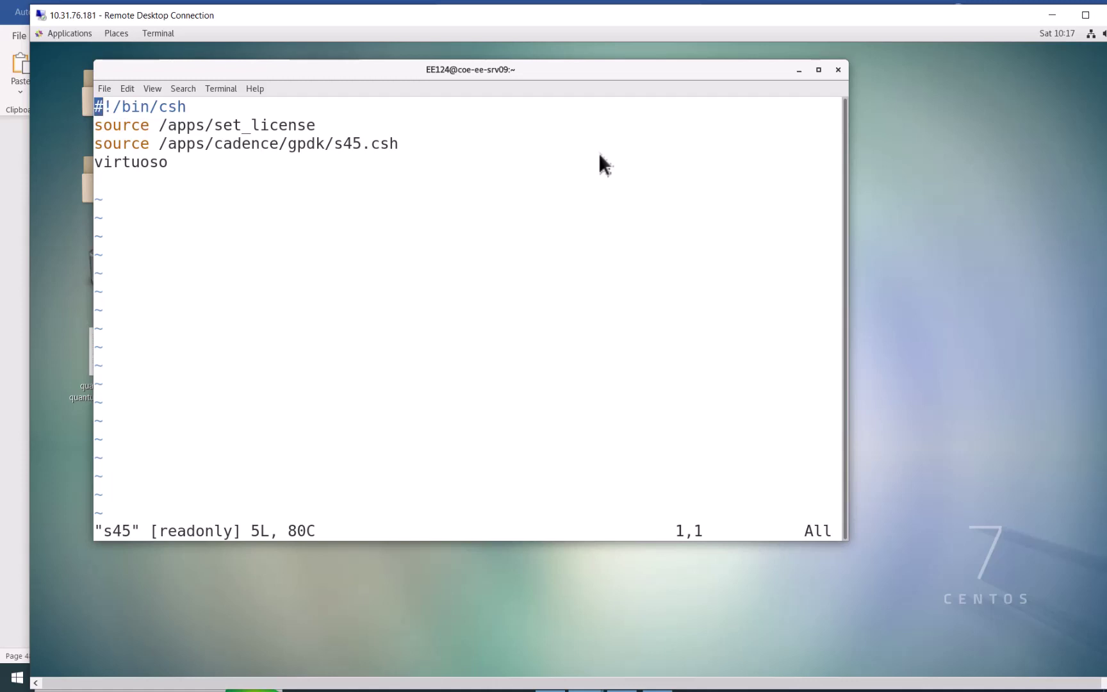
text(:)
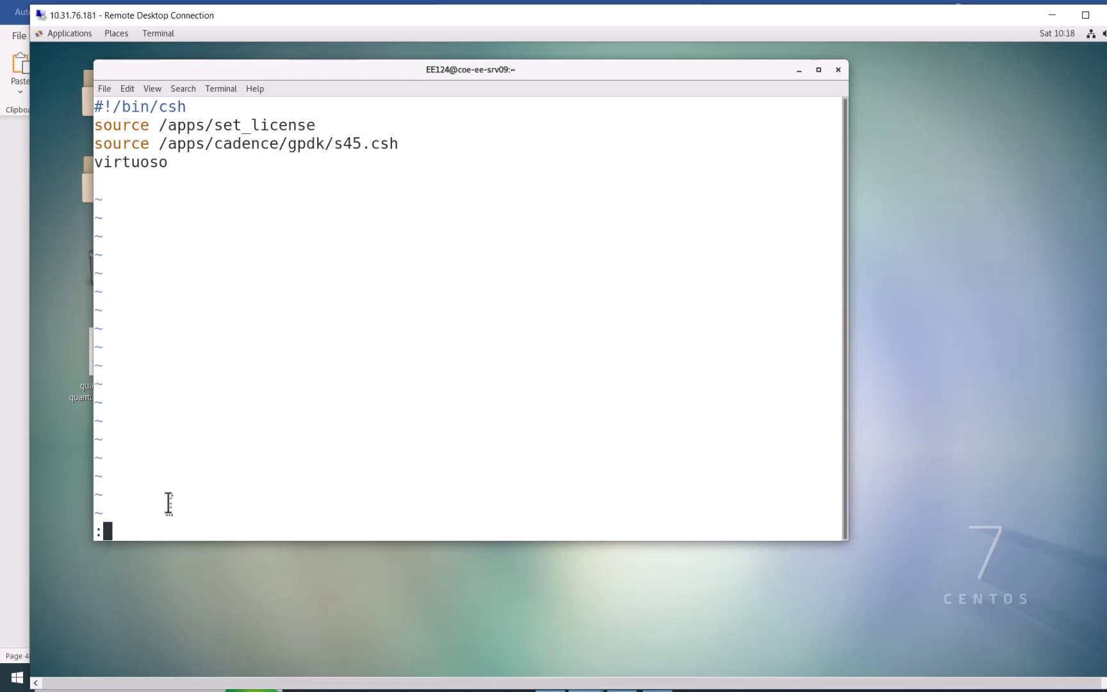
text(q)
key(Return)
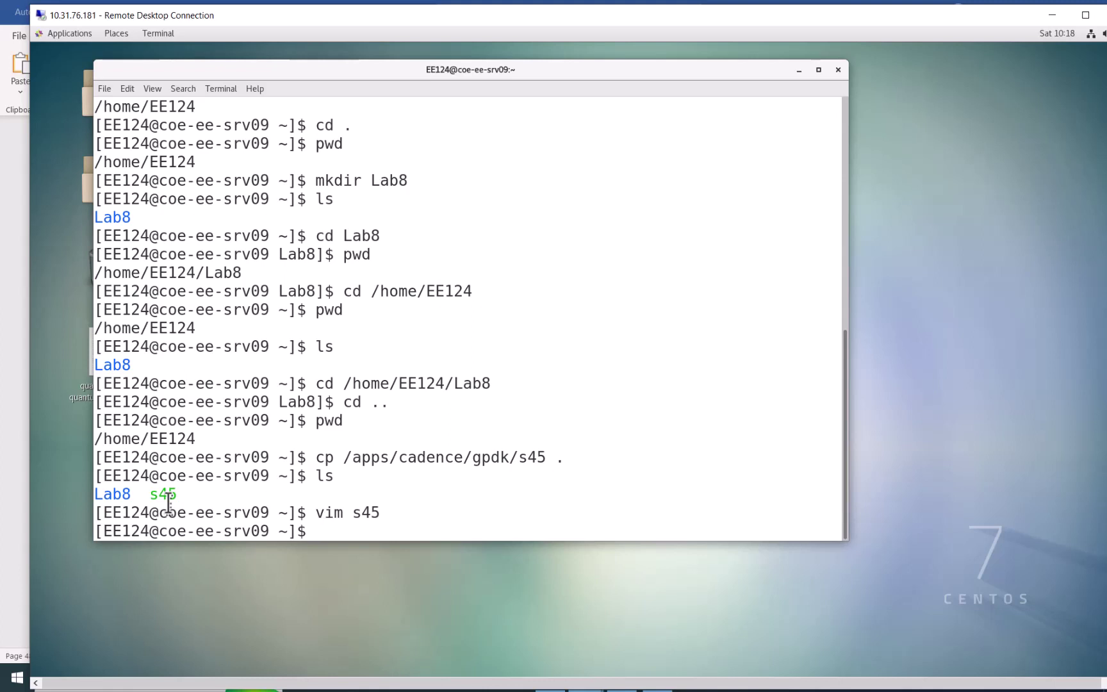
Run gedit s45, which fails to open a display, then bring up a fresh terminal.
text(gedit s45)
key(Return)
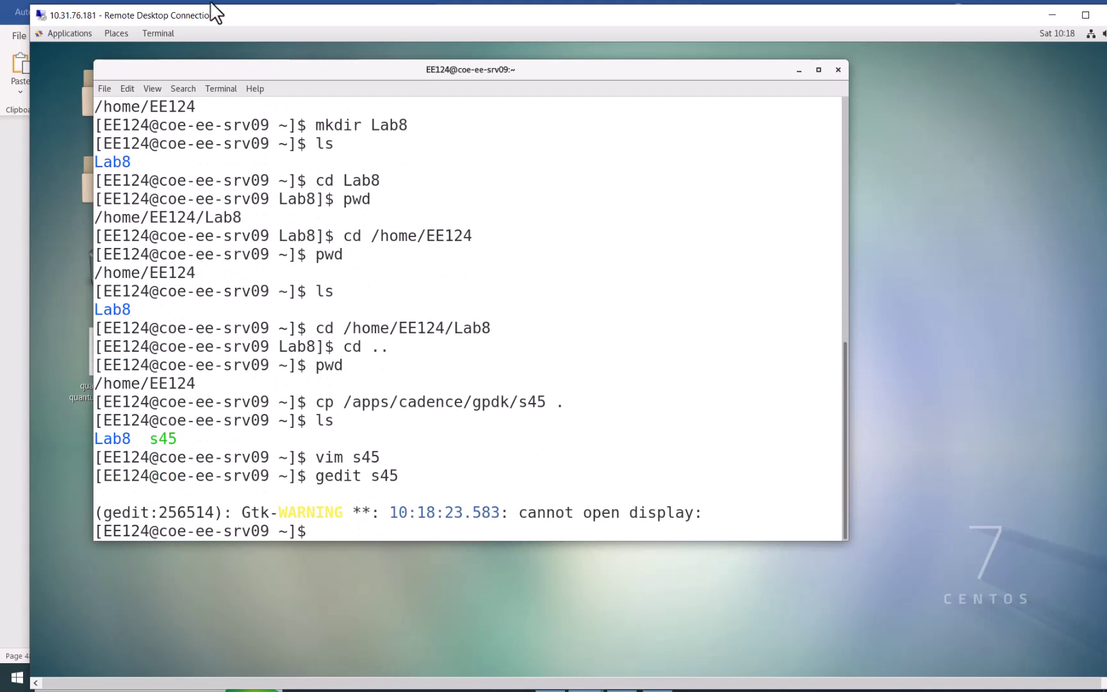
key(alt+Tab)
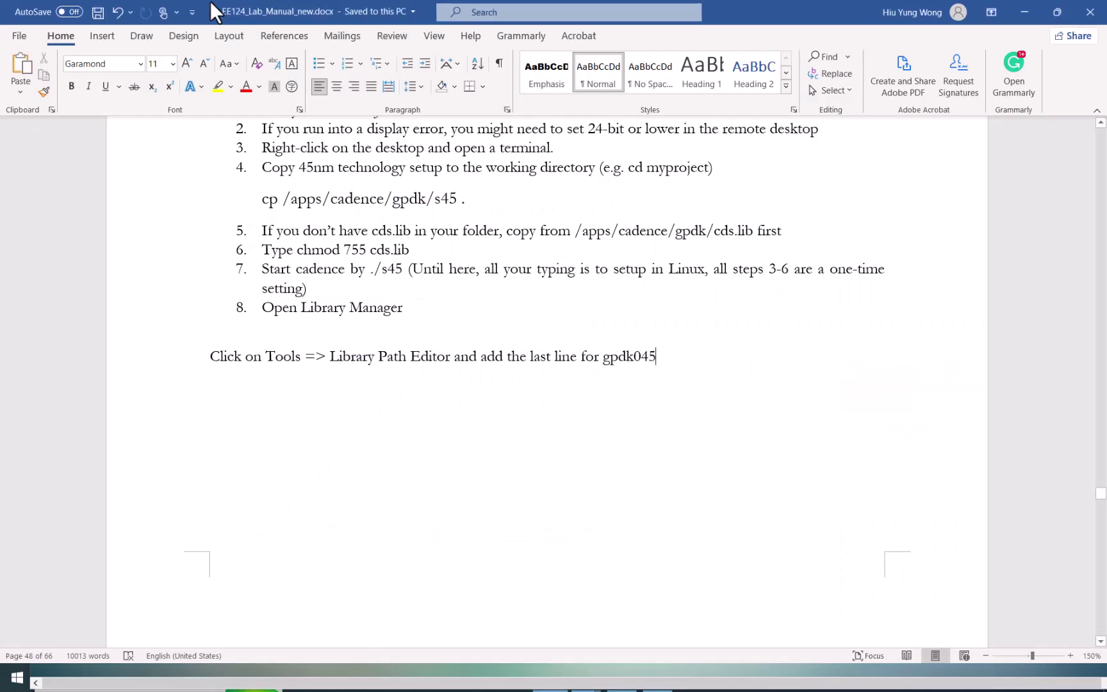
key(alt+Tab)
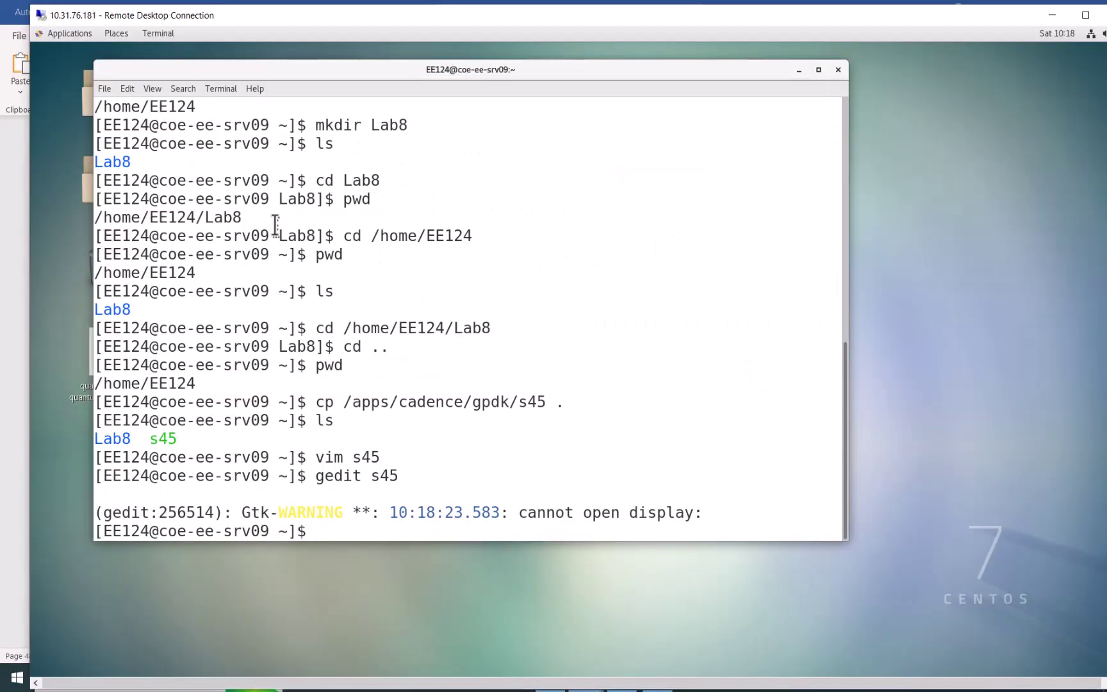
key(super)
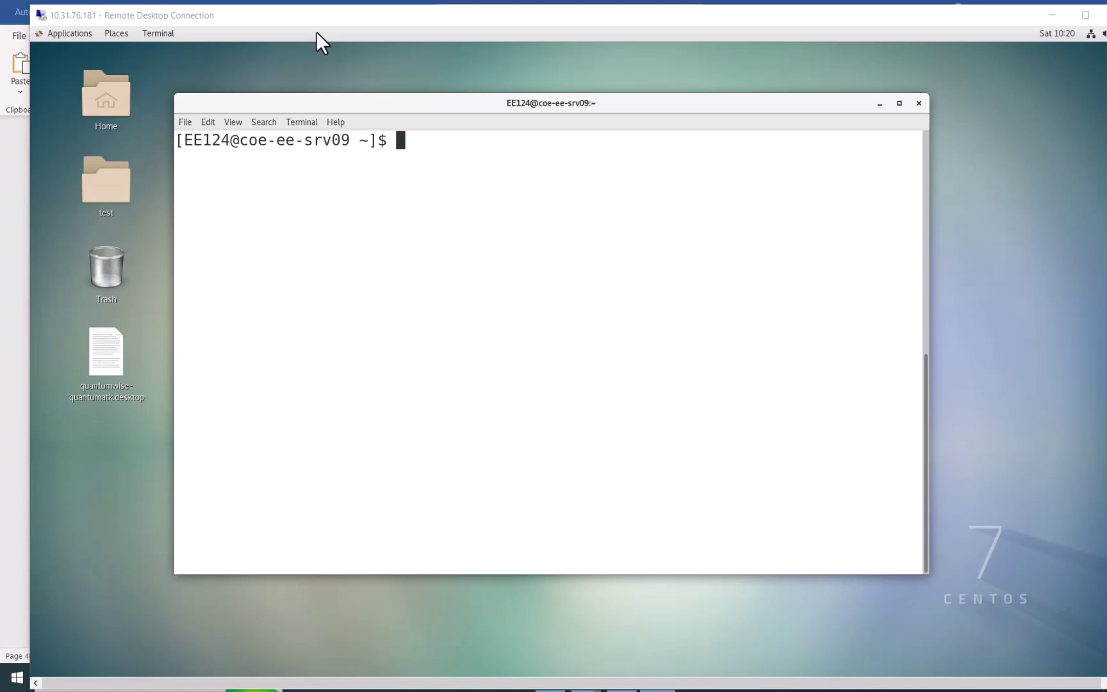
Run gedit s45 from the new terminal and move the editor window onto the desktop.
click(468, 178)
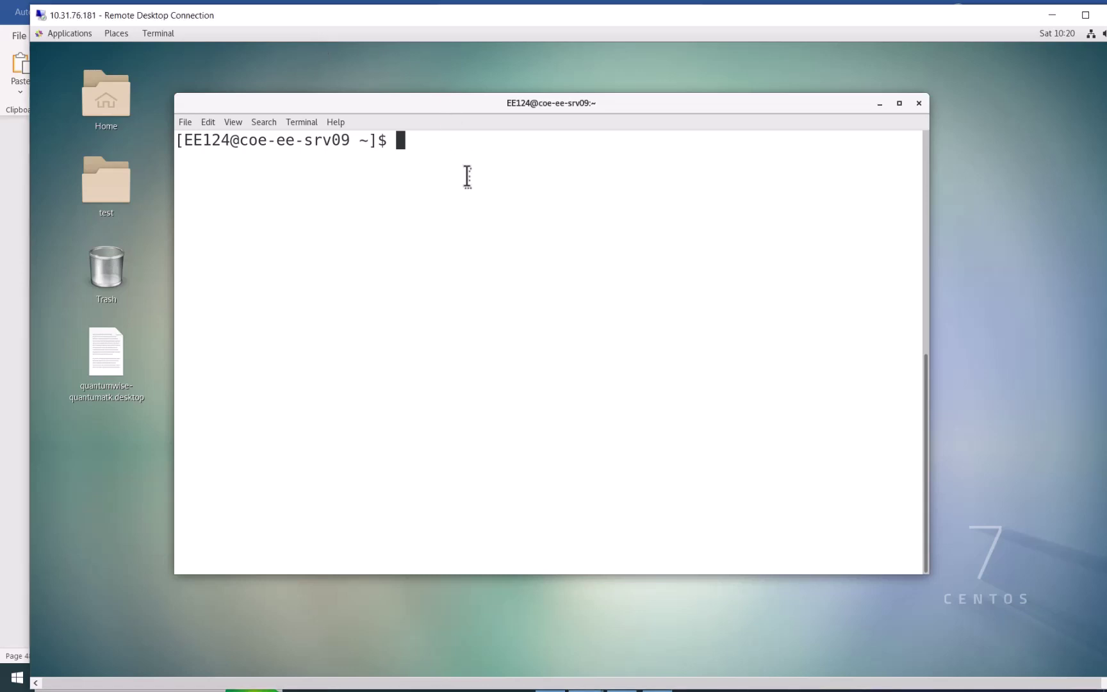
triple_click(432, 236)
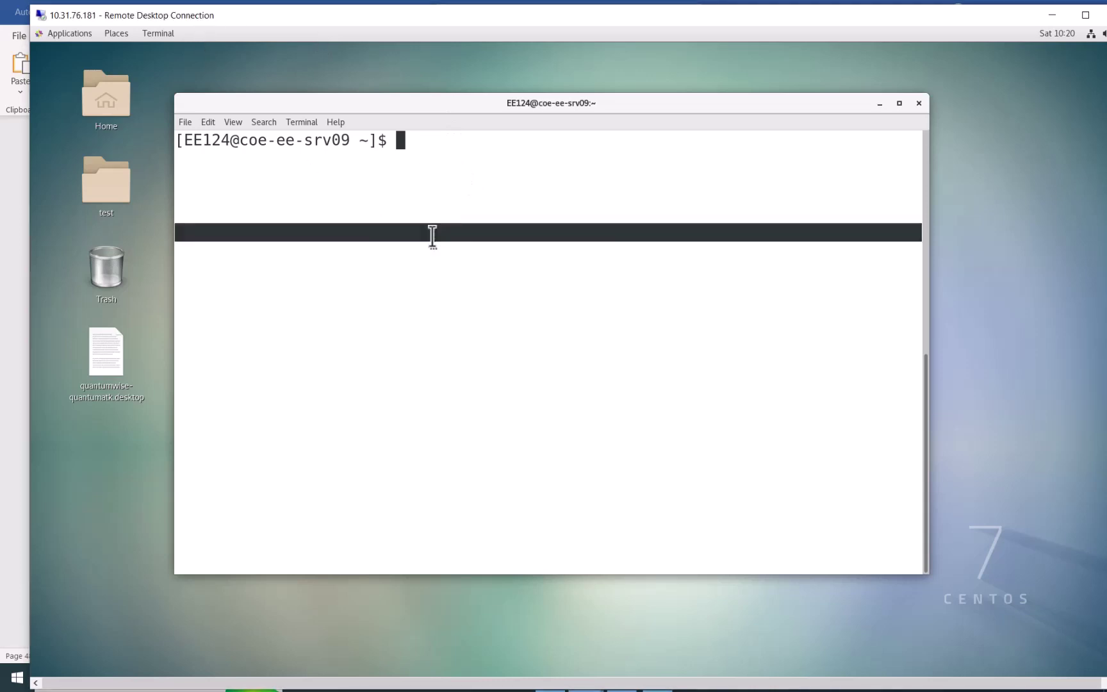
text(gedit s45)
key(Return)
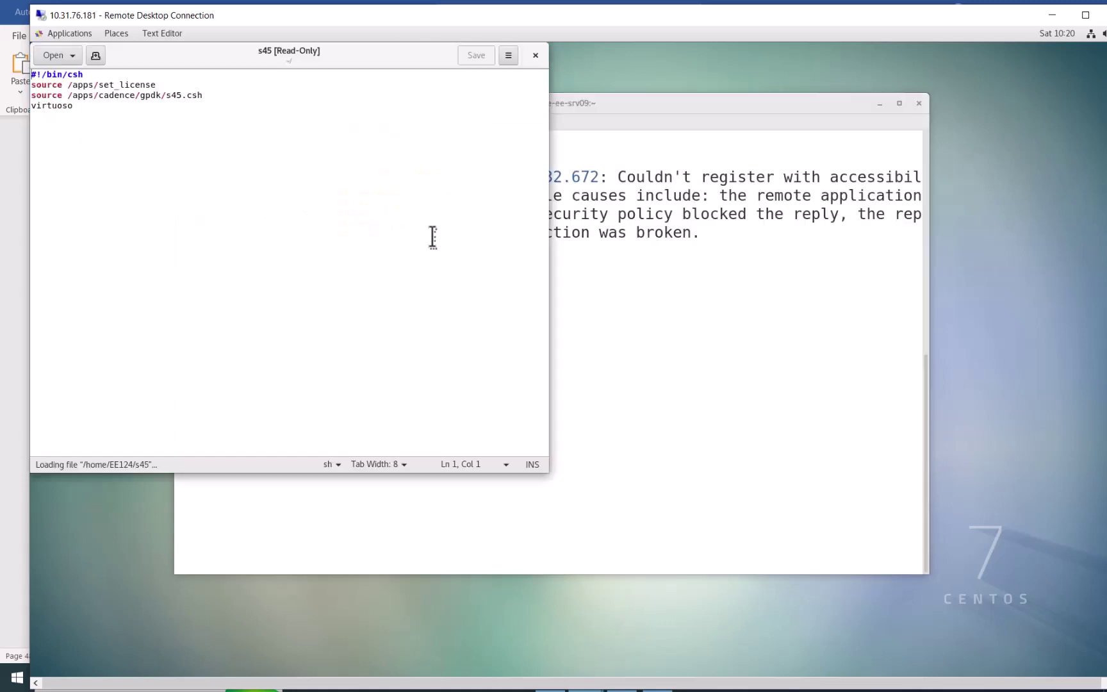
drag(260, 50, 357, 83)
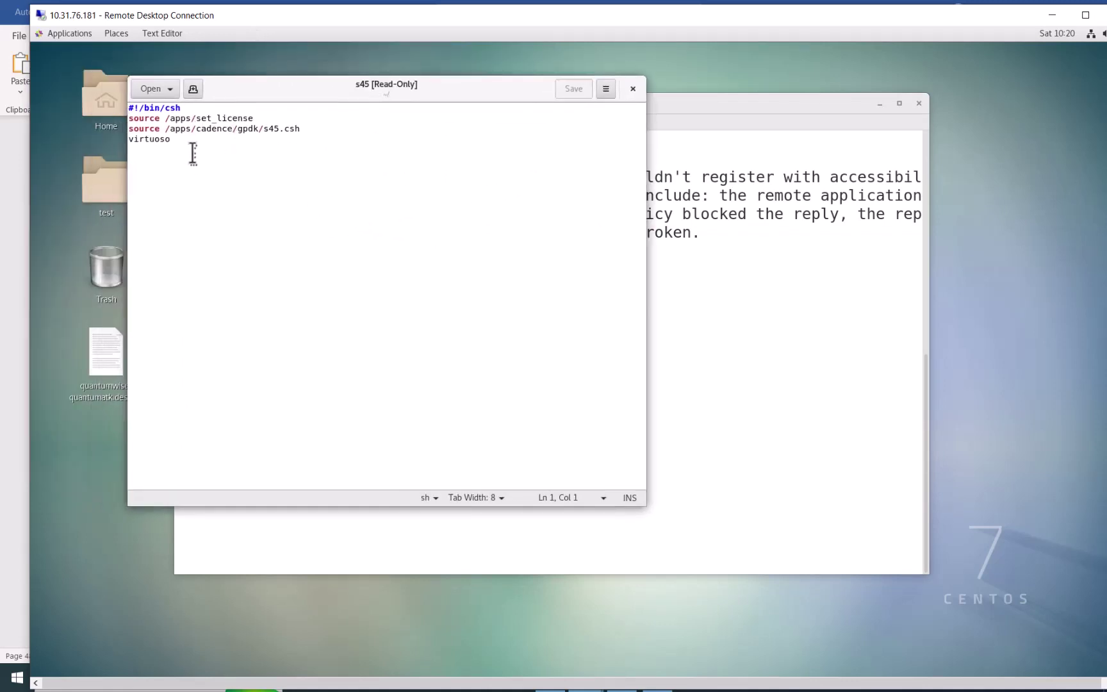
Add a test line 'afasdlkfhafhweoihfaw' to s45, then select and delete it.
key(Return)
text(afasdlkfhafhweoihfaw)
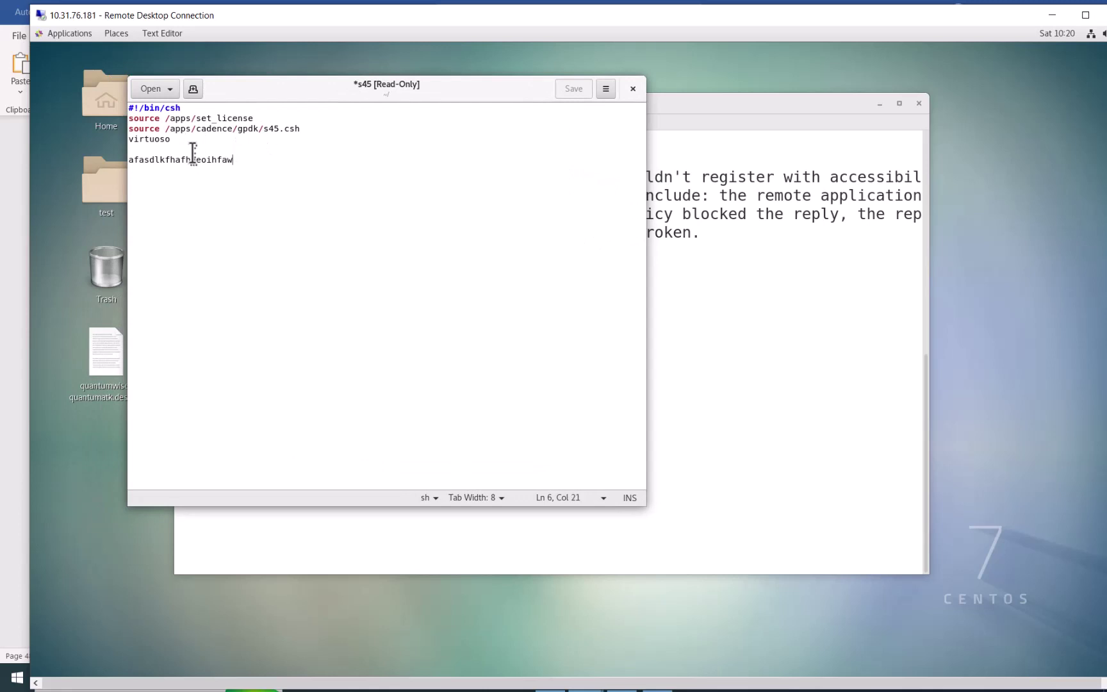
key(shift+Home)
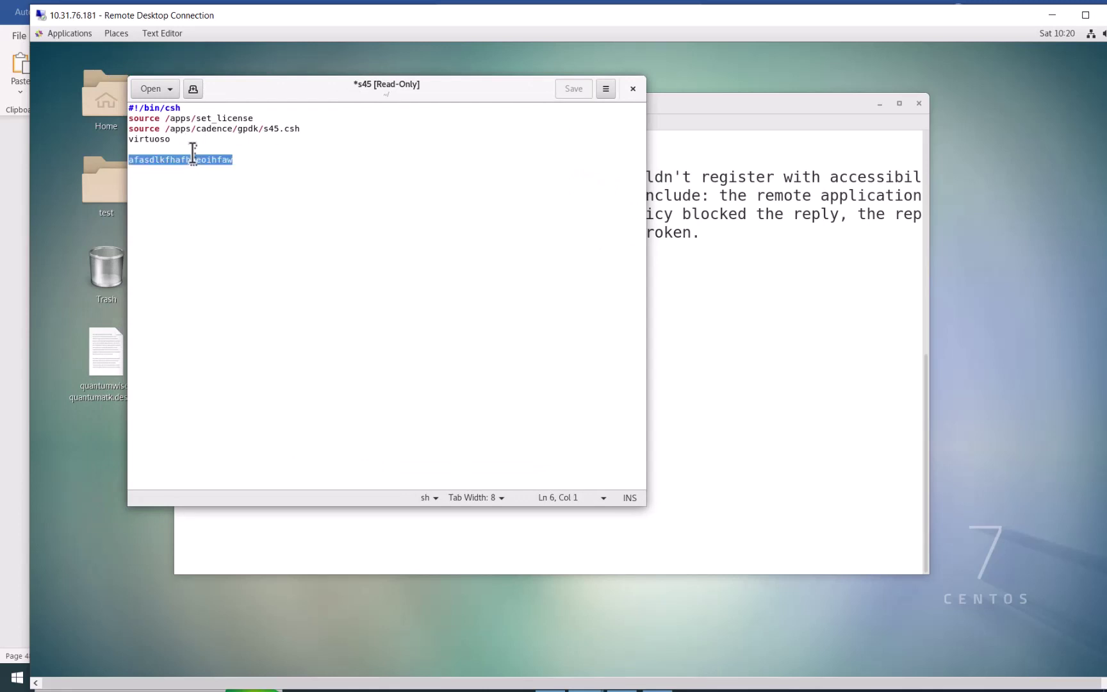
key(BackSpace)
key(BackSpace)
Close s45 without saving the test edit and rerun gedit s45 from the terminal history.
click(632, 89)
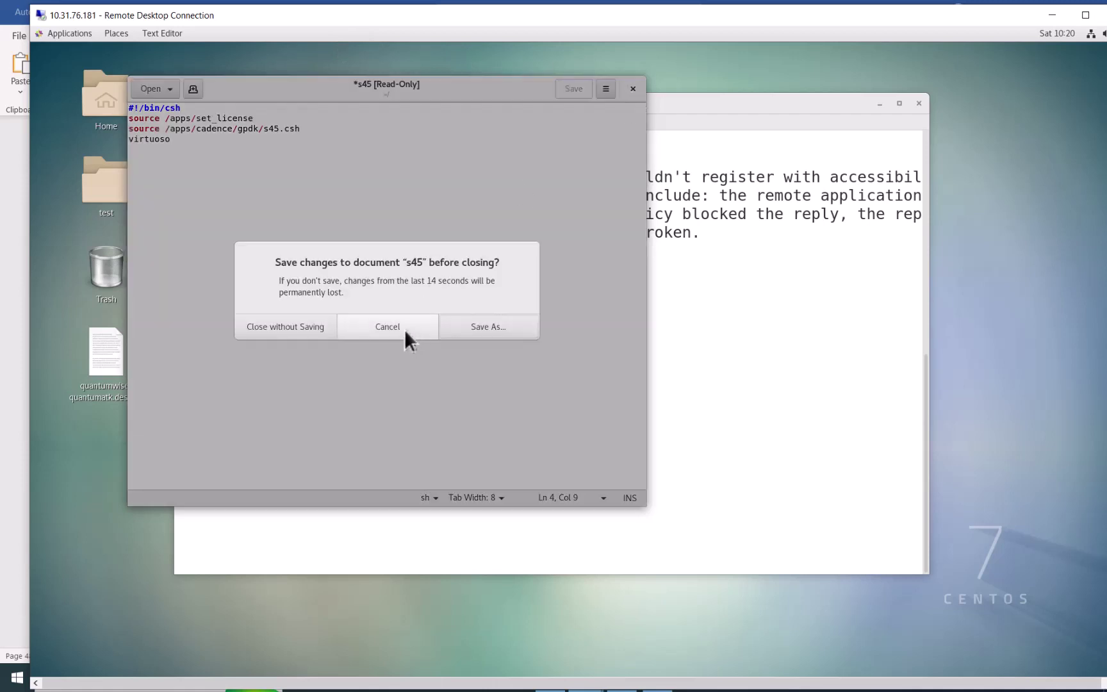
click(312, 327)
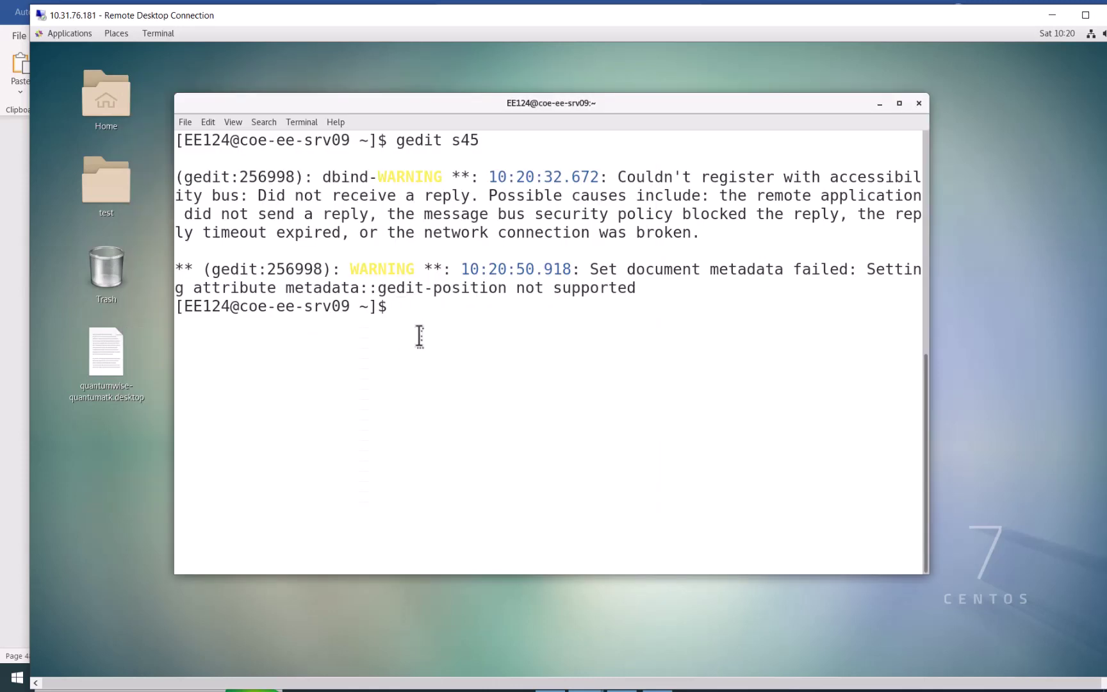
key(Up)
key(Return)
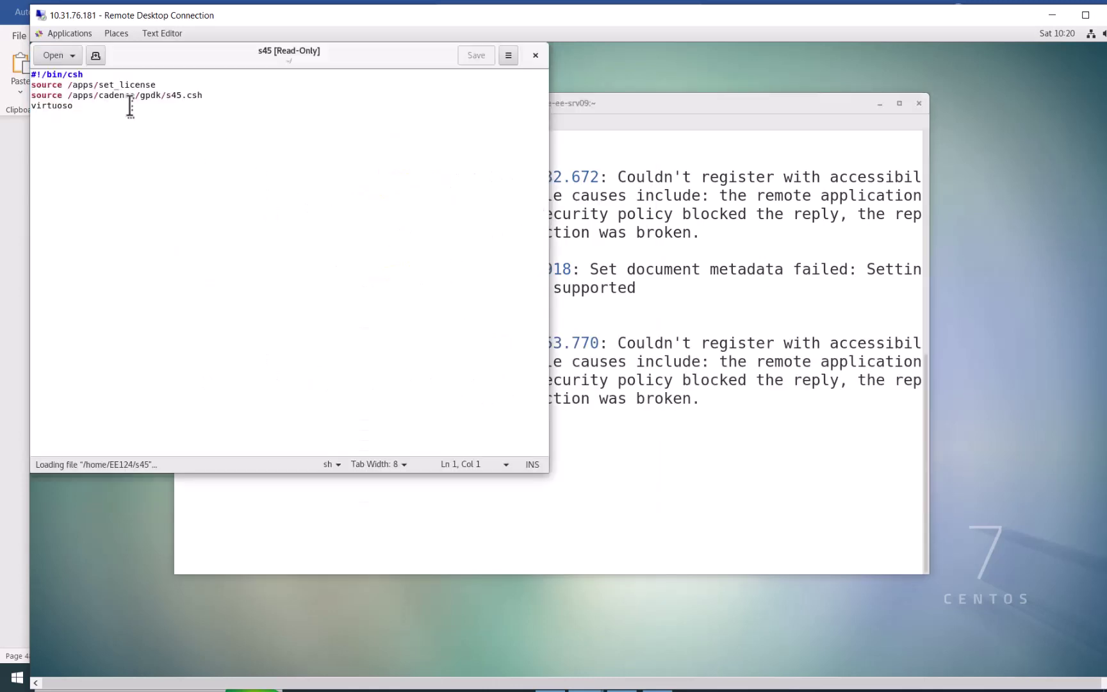
Highlight the #!/bin/csh line and the source /apps/set_license line and its path in s45.
drag(85, 74, 29, 74)
click(79, 106)
click(115, 74)
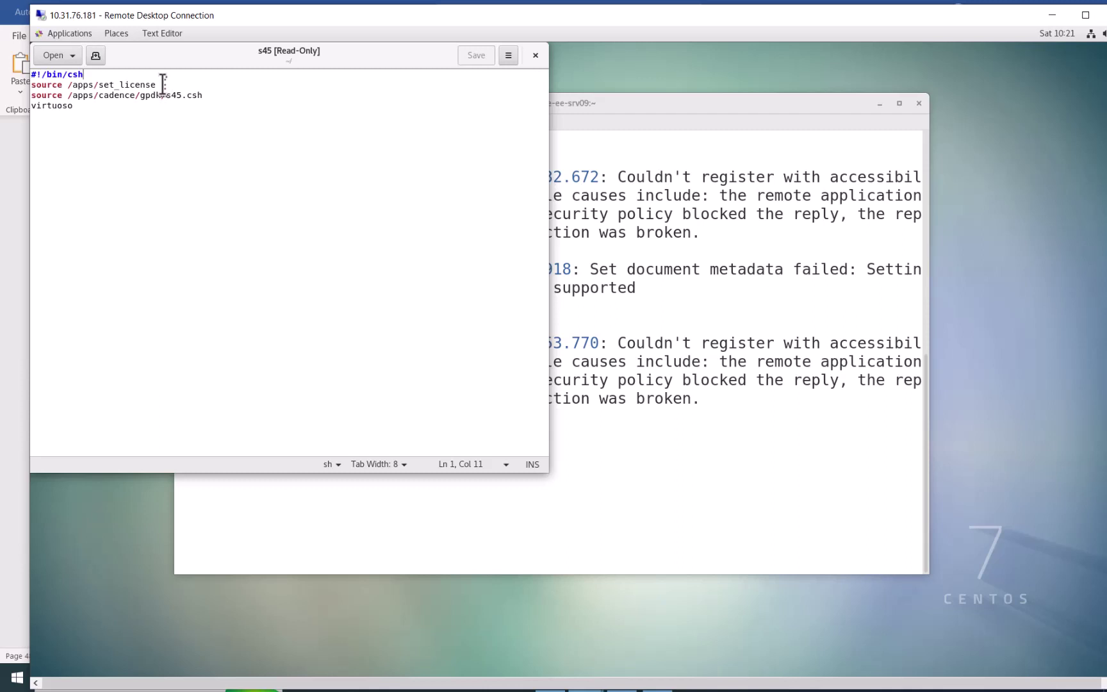
drag(160, 85, 28, 89)
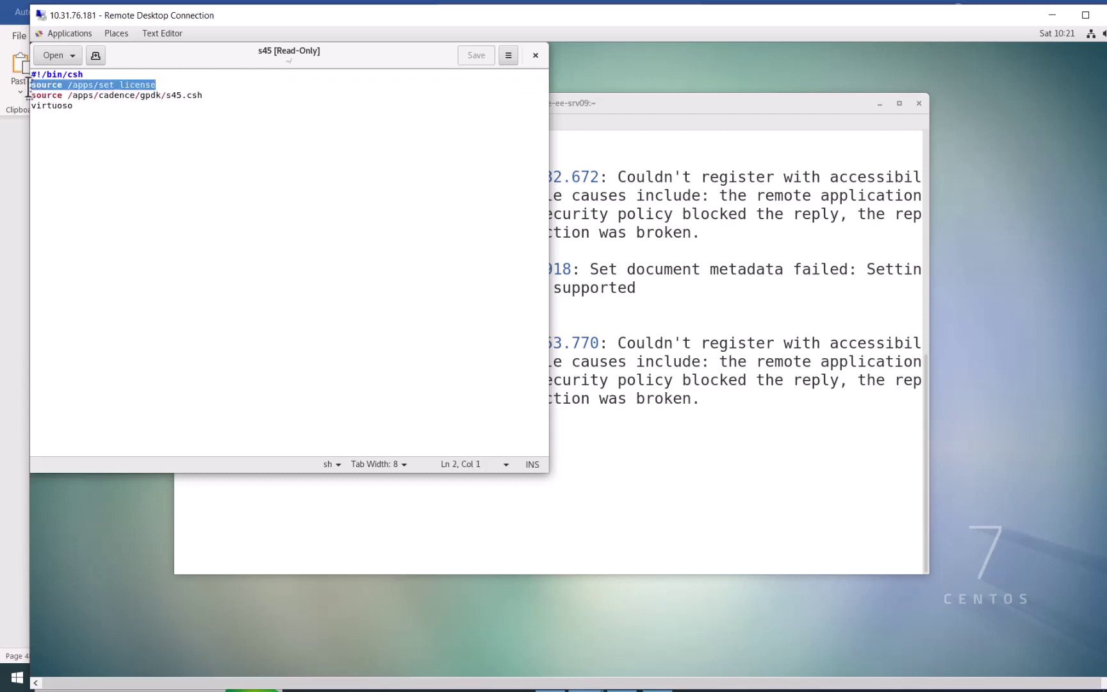
click(167, 85)
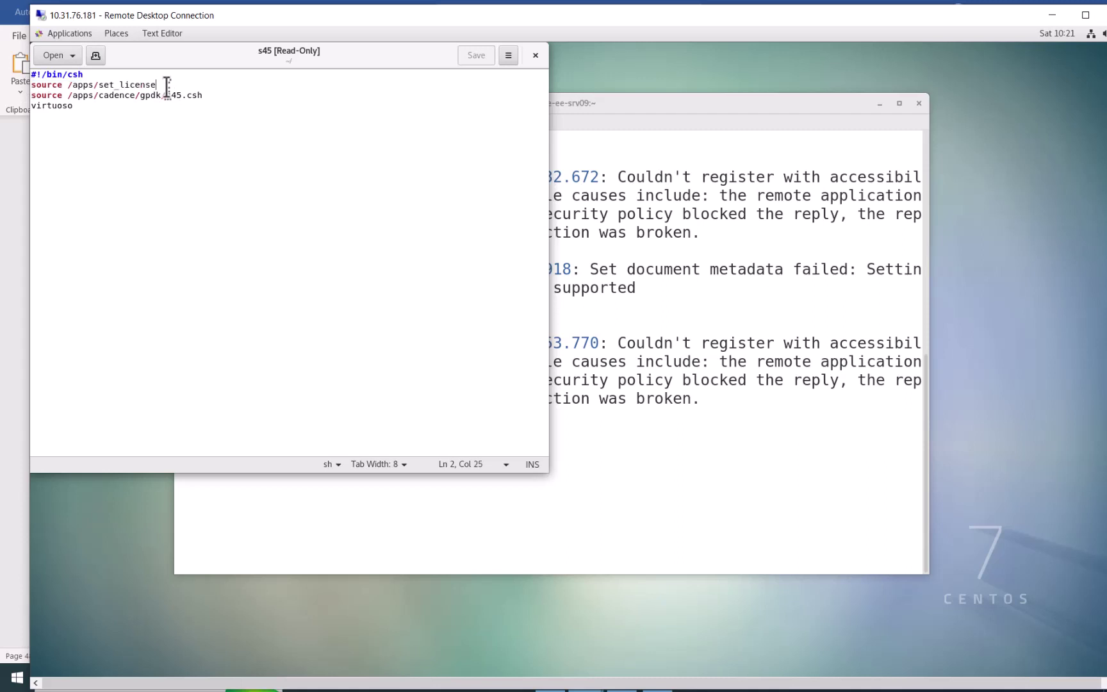
drag(166, 85, 67, 86)
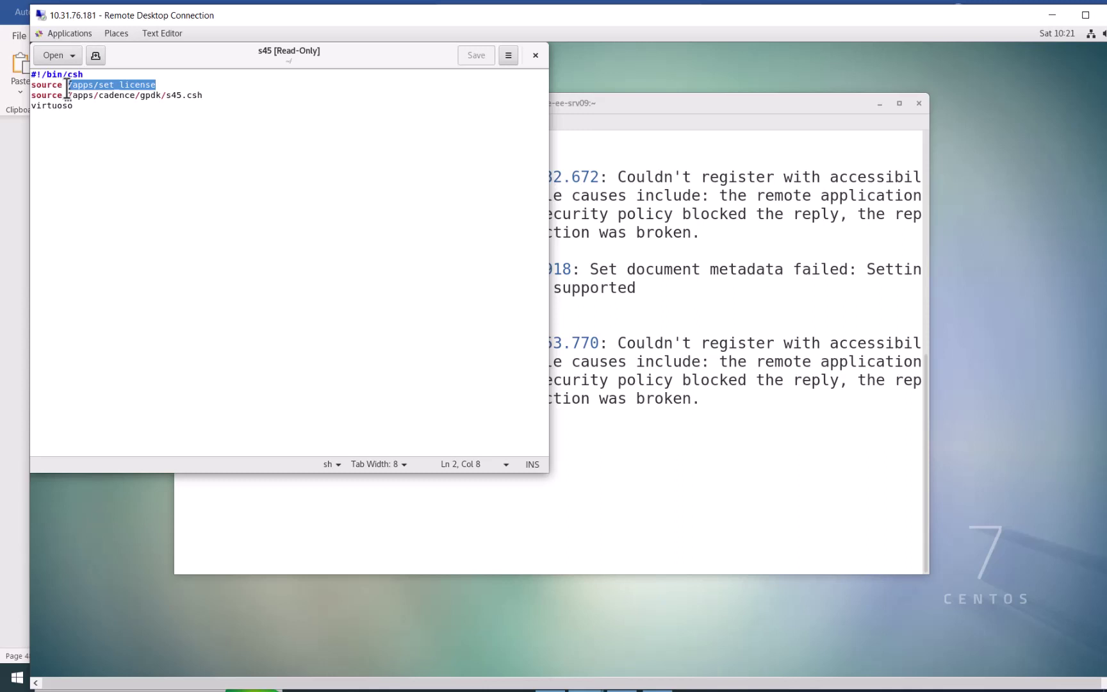
click(223, 97)
shift+drag(169, 104, 67, 98)
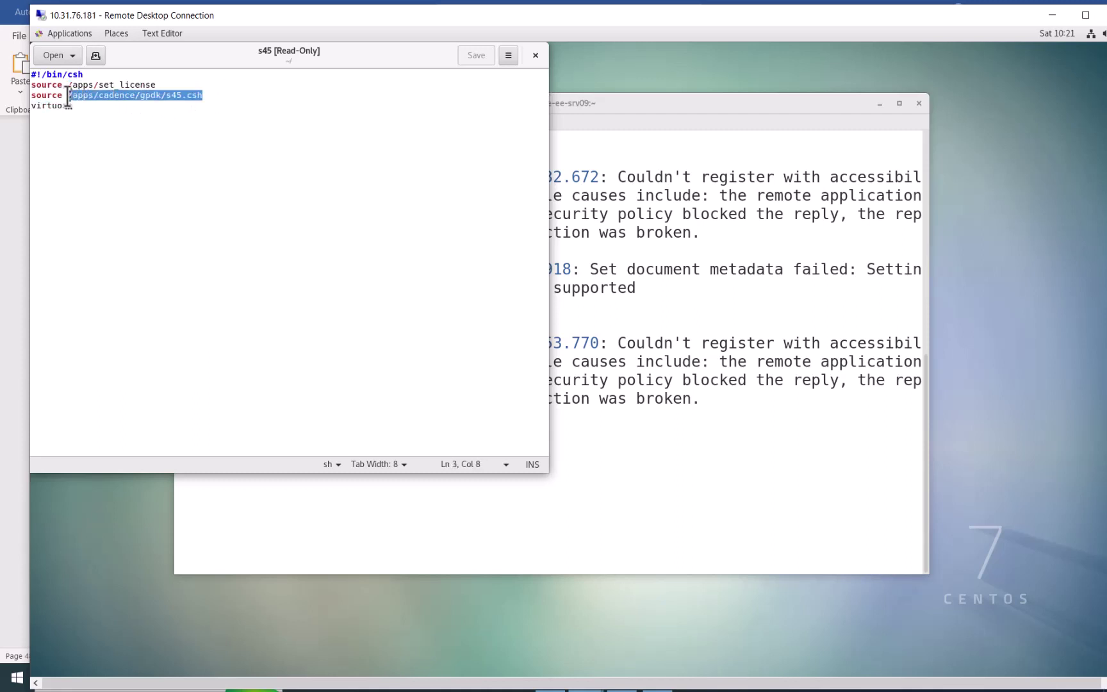
click(214, 95)
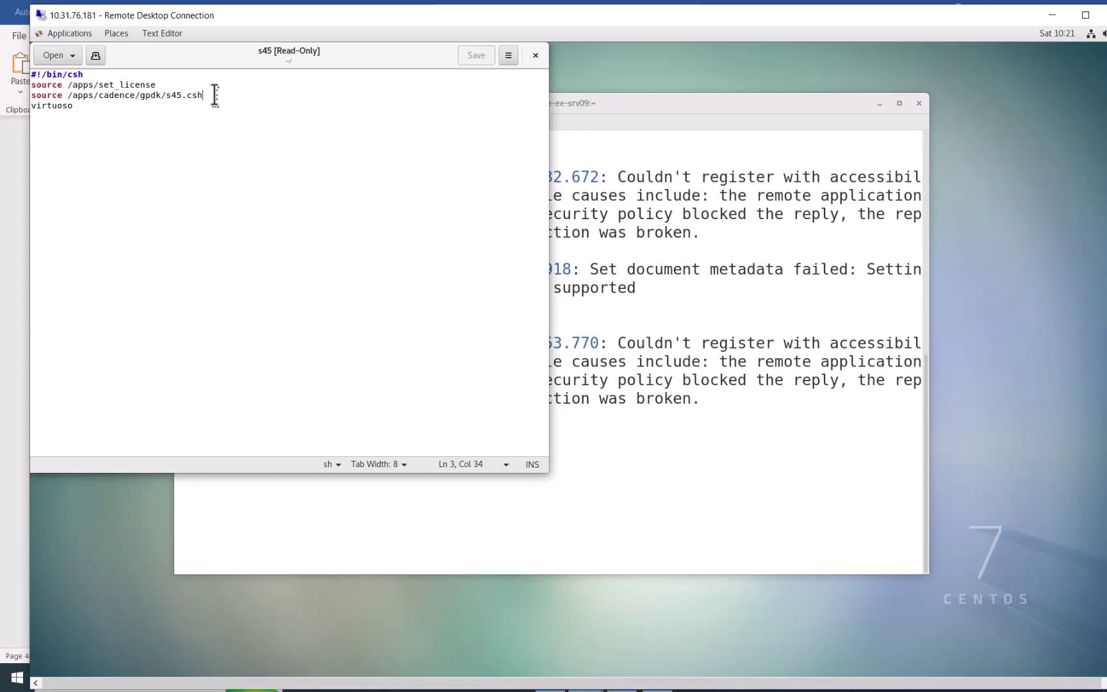
click(194, 108)
drag(89, 106, 19, 109)
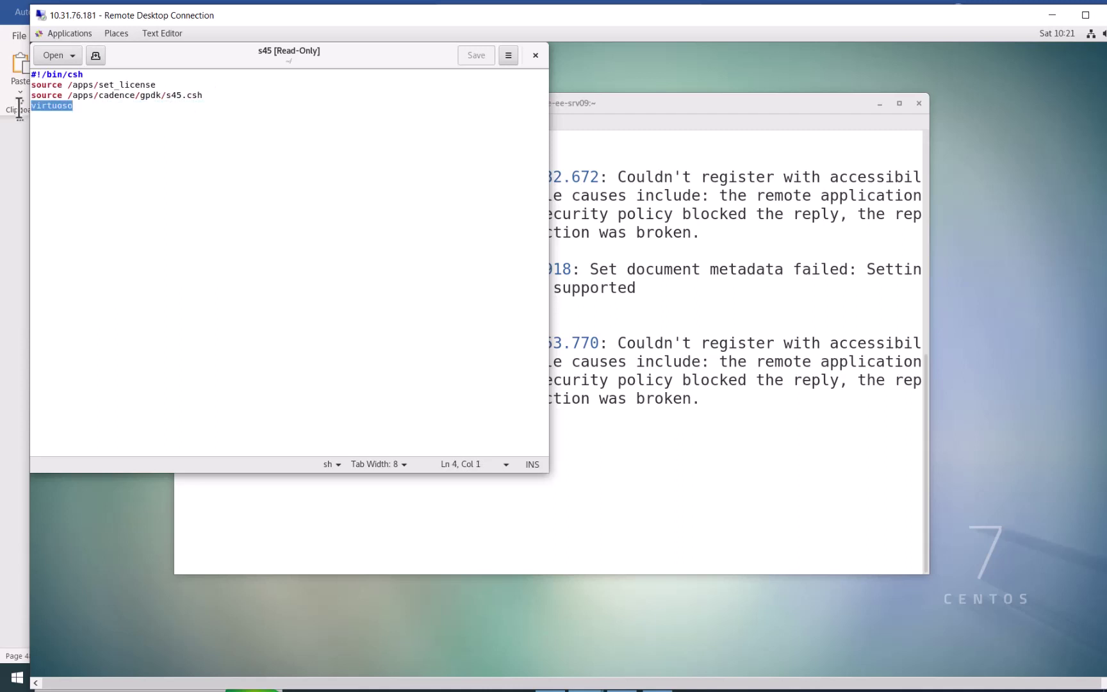
click(104, 117)
drag(87, 106, 28, 108)
click(87, 112)
drag(86, 109, 16, 112)
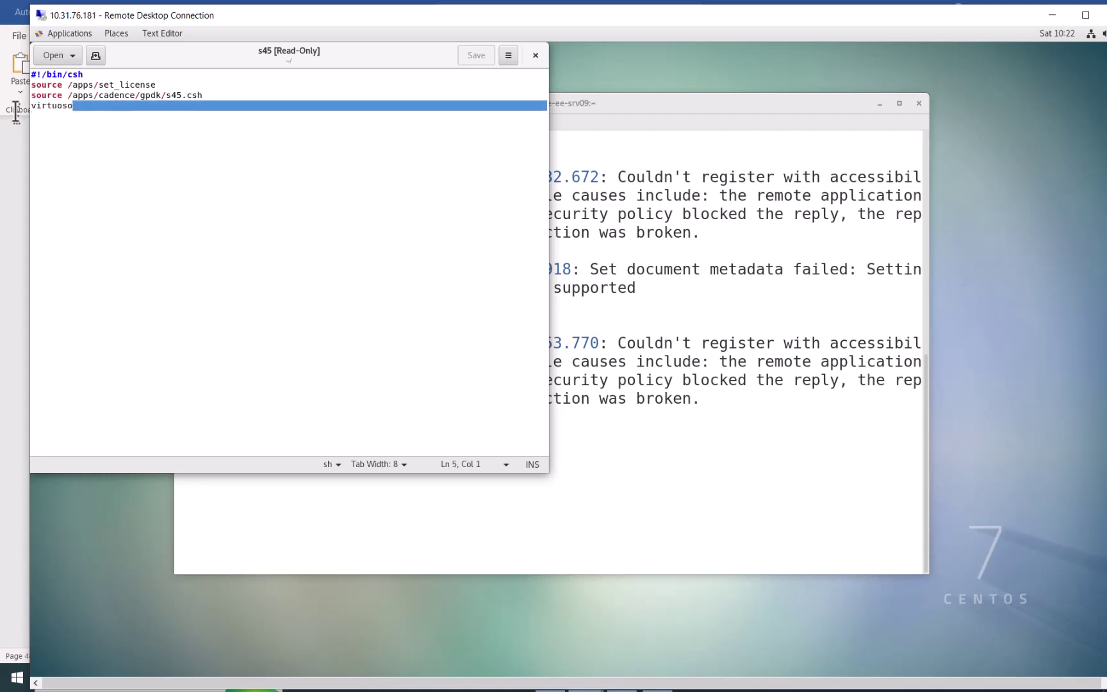
click(89, 109)
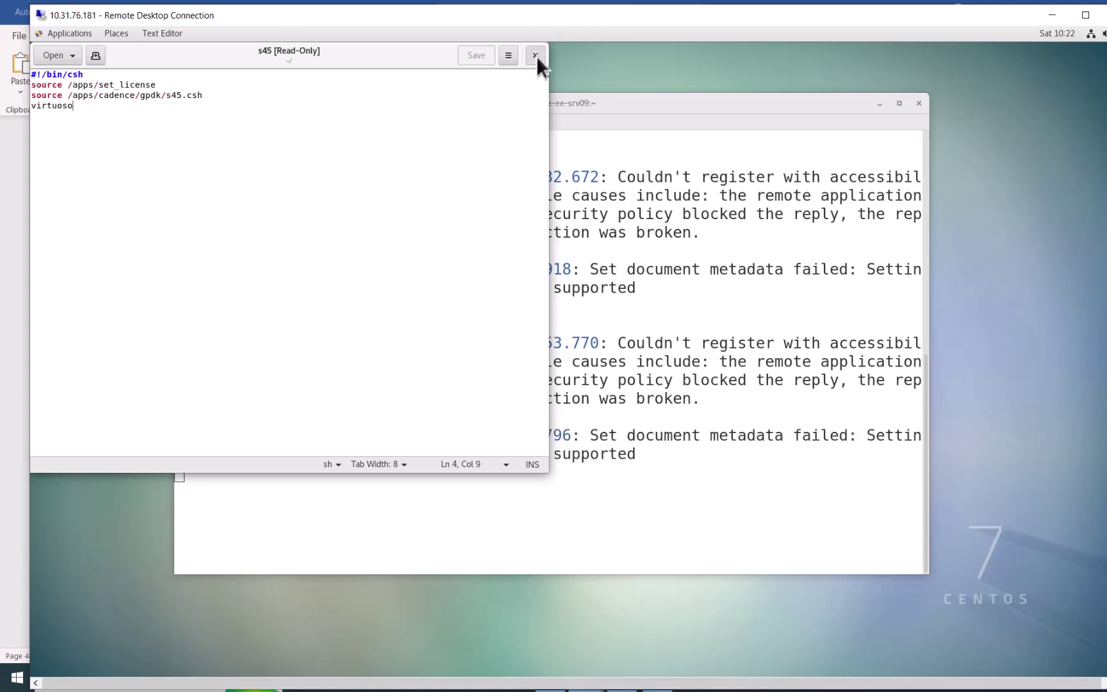
Close gedit and check whether cds.lib exists in the home directory with 'ls cds.lib'.
click(536, 55)
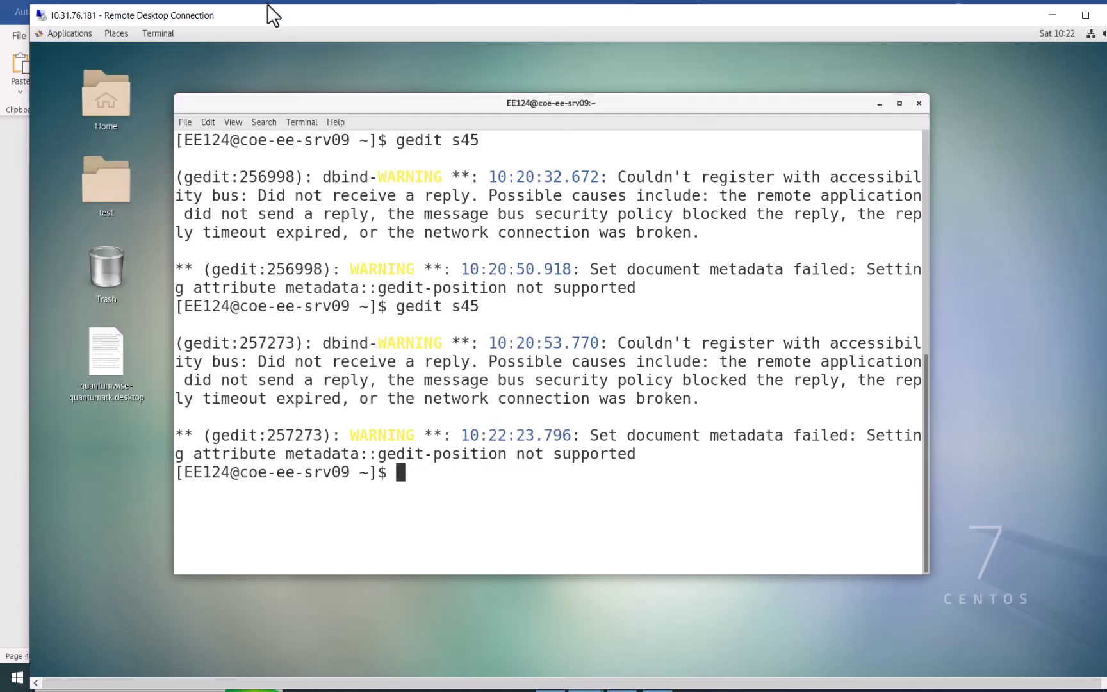
drag(276, 15, 489, 25)
text(ls cds.)
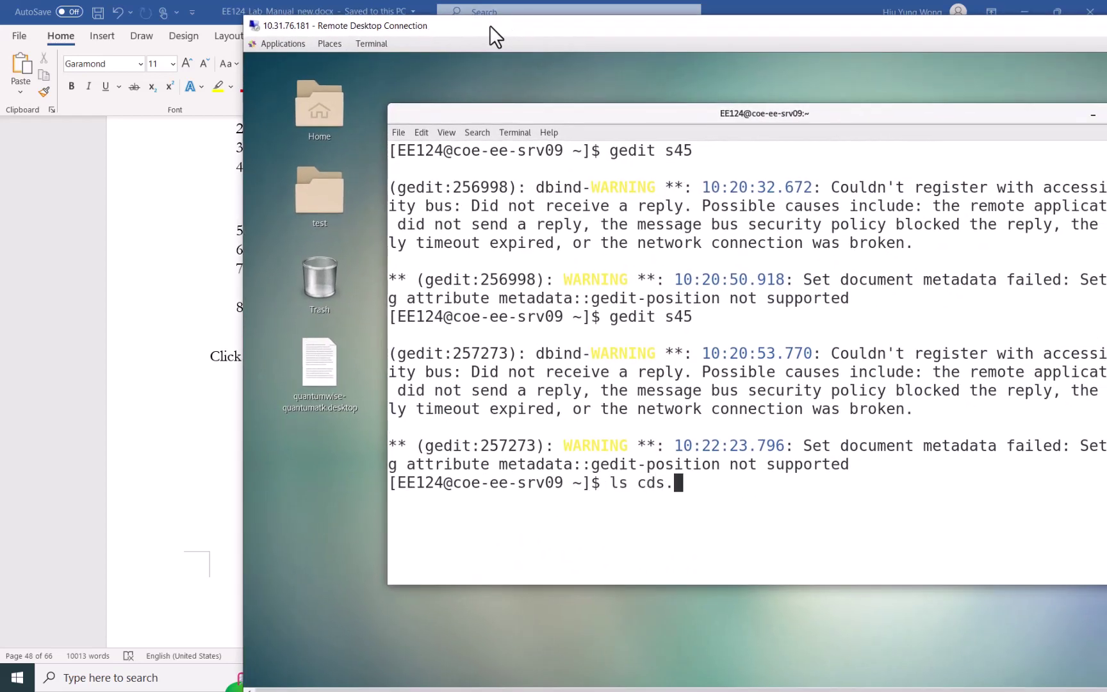
text(lib)
key(Return)
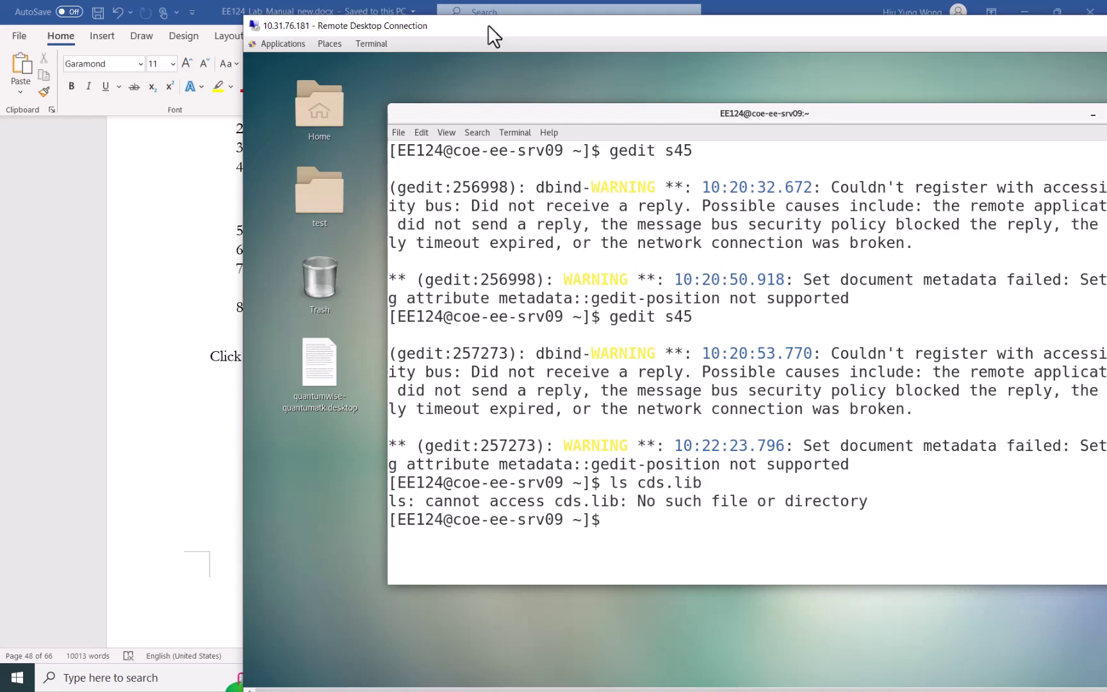
Copy /apps/cadence/gpdk/cds.lib into the home directory and list it with ls.
drag(488, 24, 381, 14)
text(cp /app)
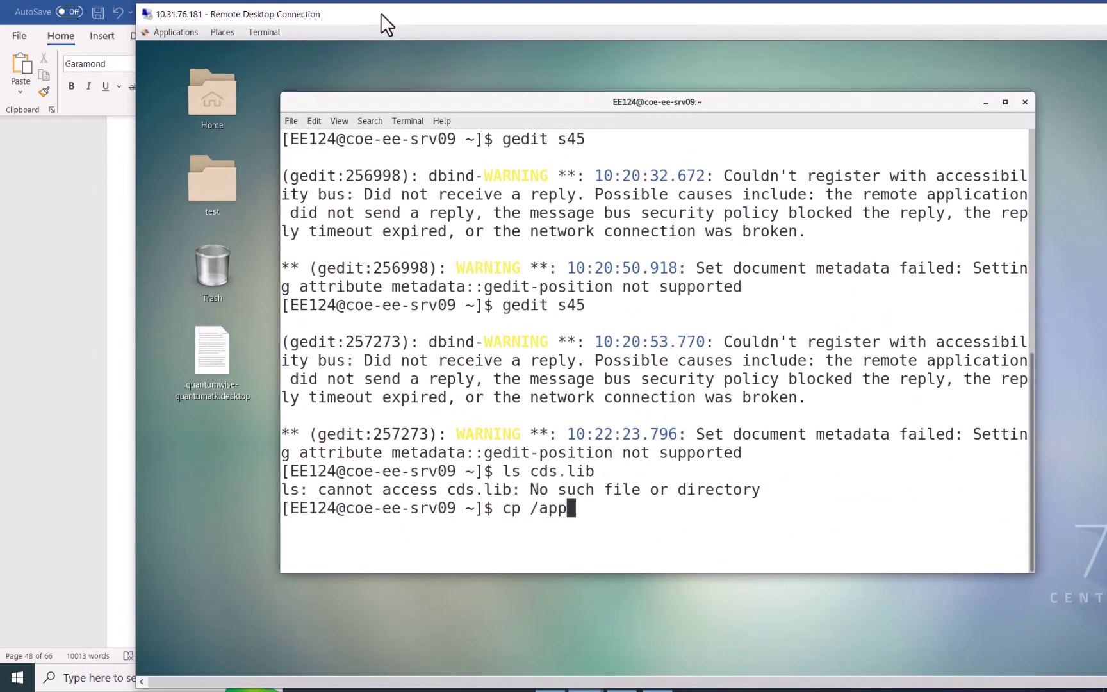
text(s/)
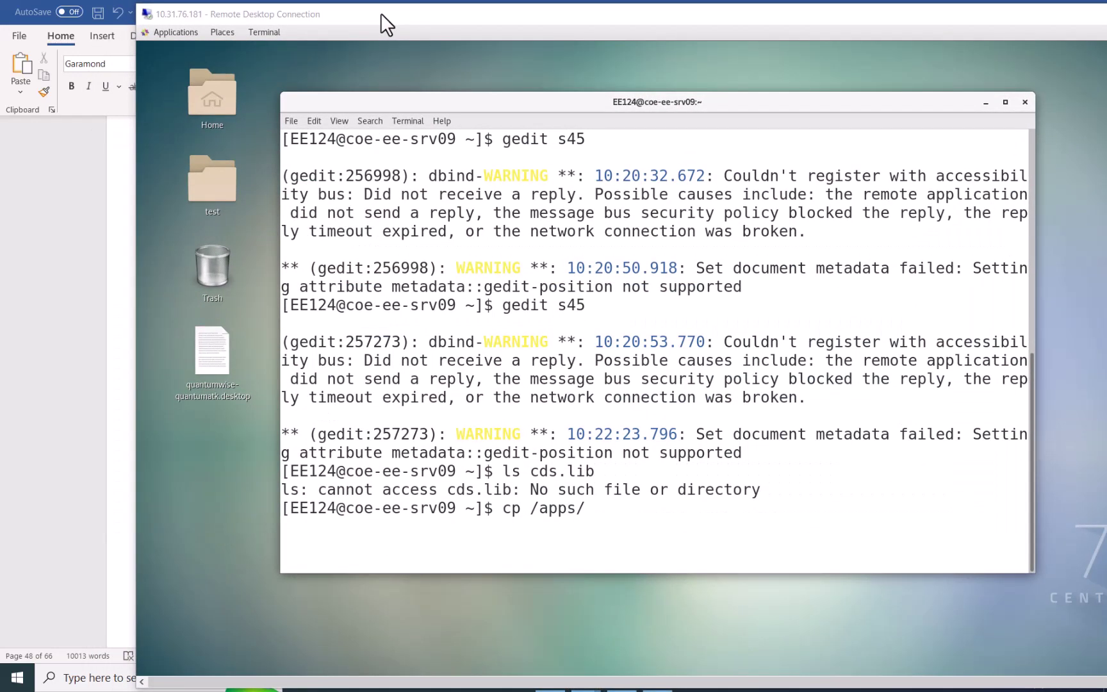
drag(344, 22, 313, 37)
text(cadence/)
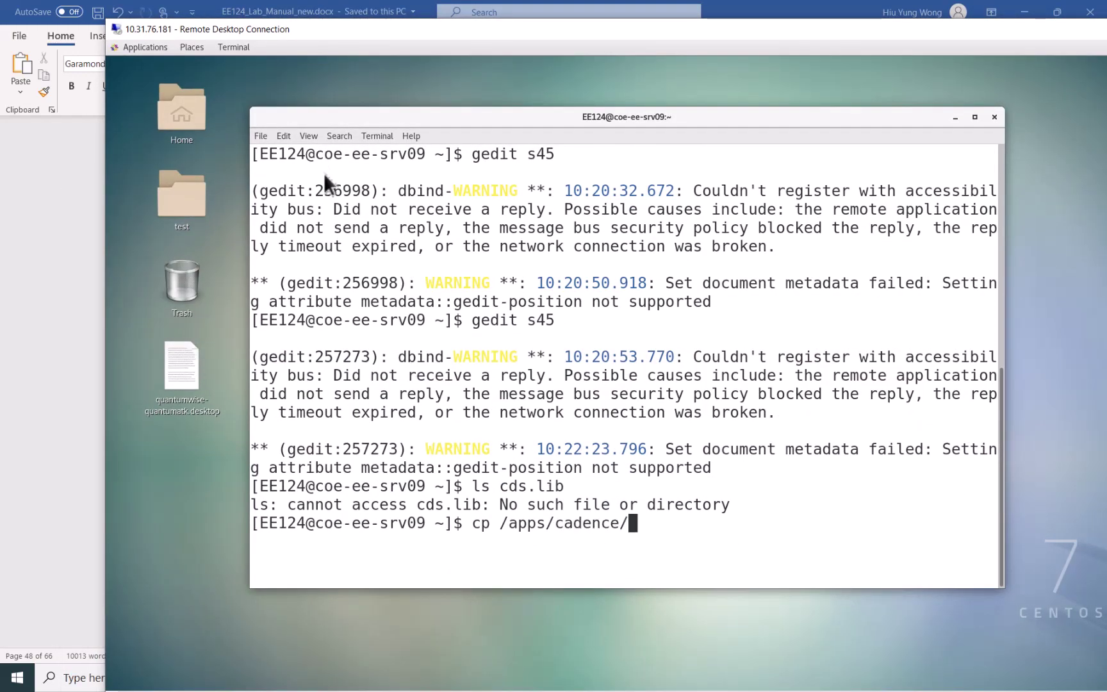
text(gp)
key(Tab)
text(cds)
key(Tab)
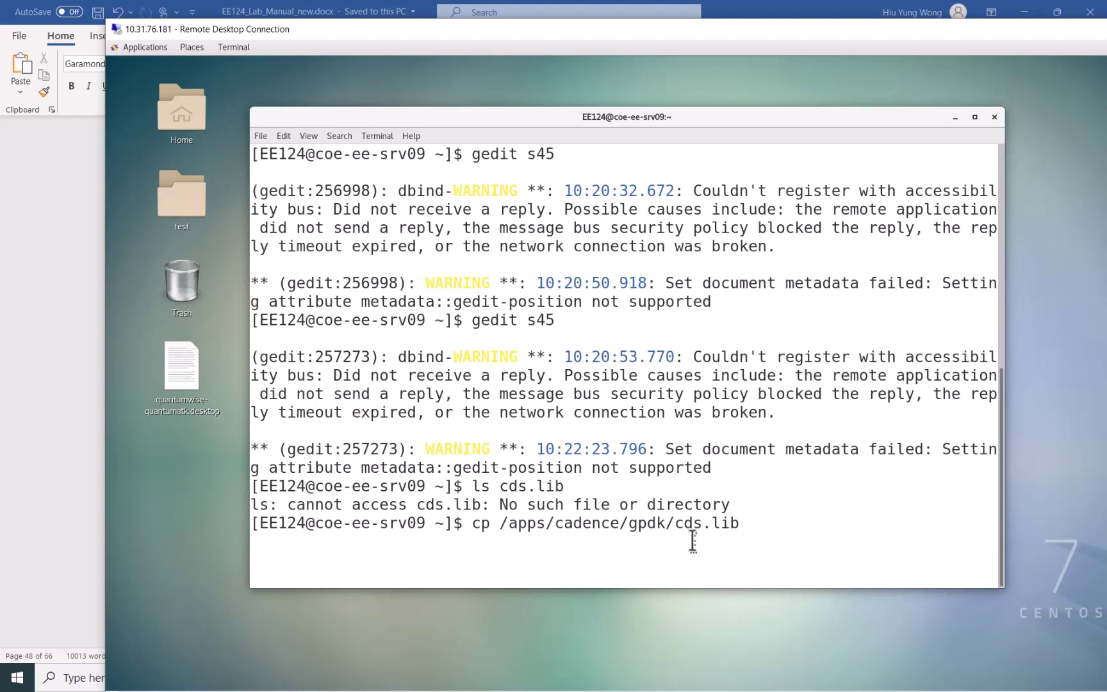
text(.)
key(Return)
text(ls)
key(Return)
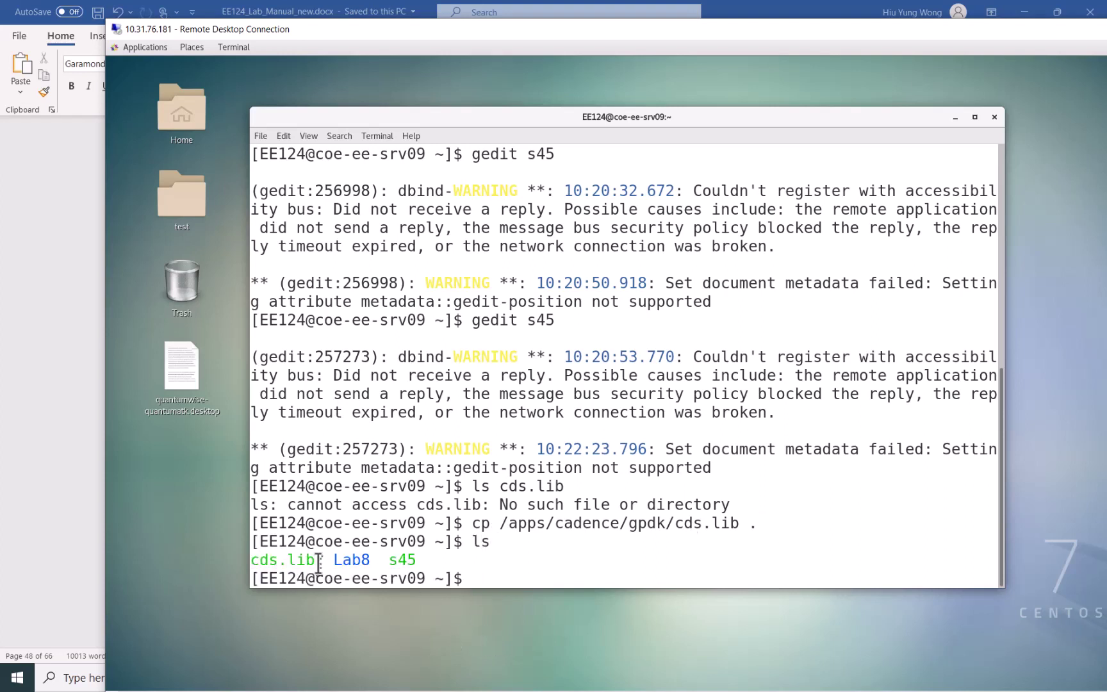
Highlight cds.lib and s45 in the listing, then rerun ls.
drag(317, 563, 260, 562)
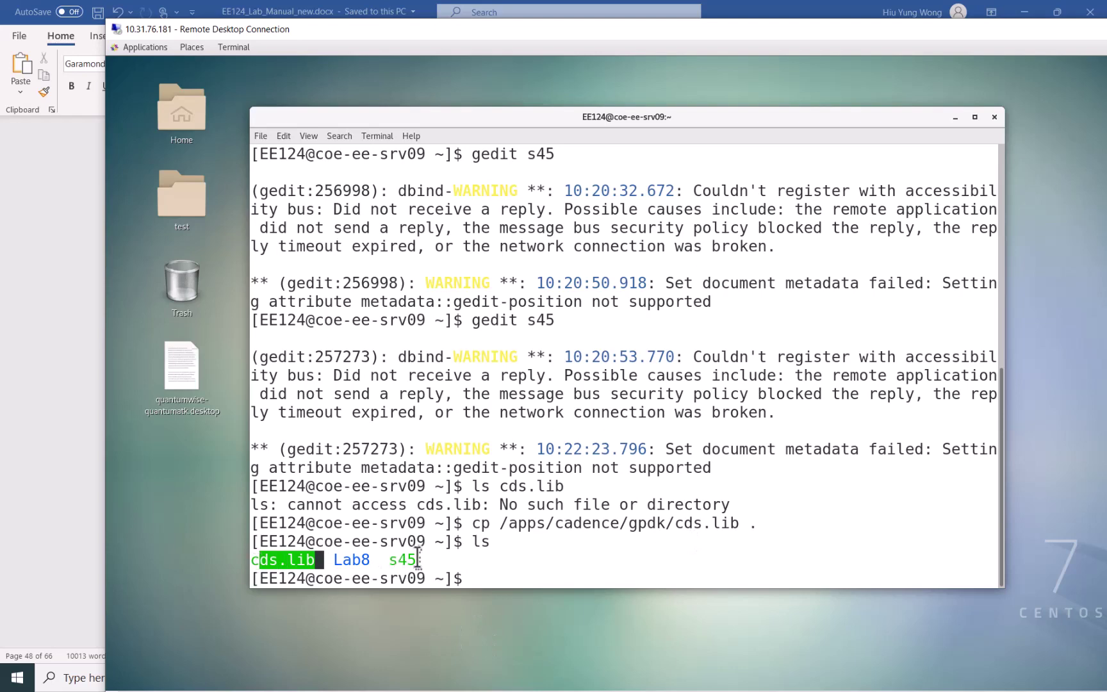
drag(388, 560, 476, 552)
click(599, 513)
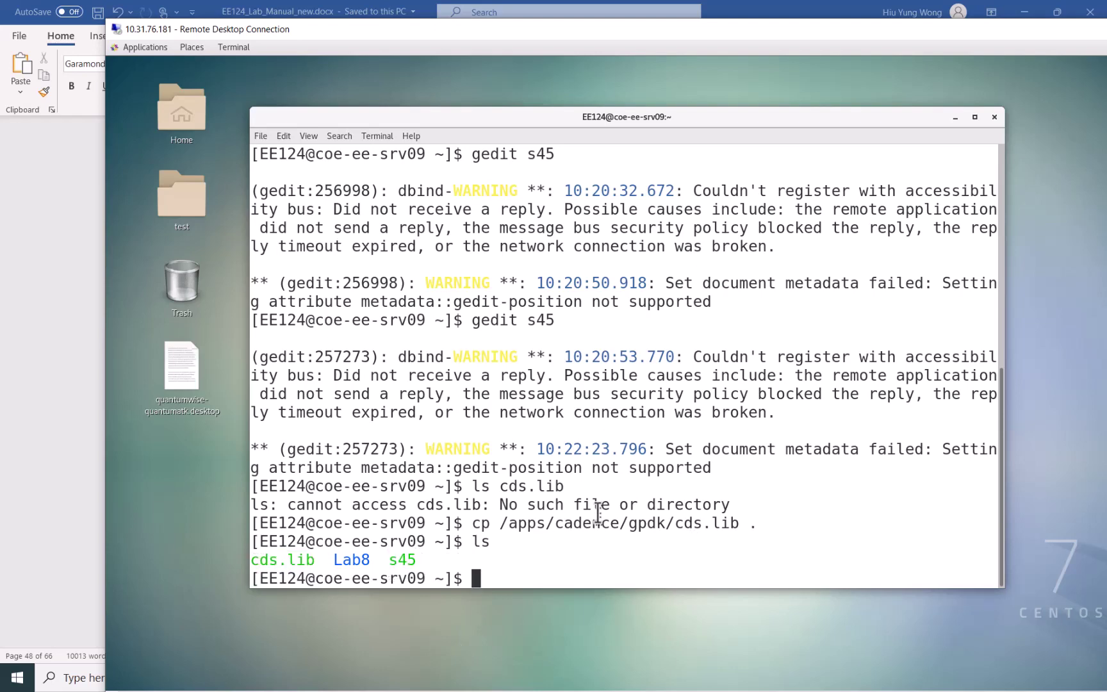
text(ls)
key(Return)
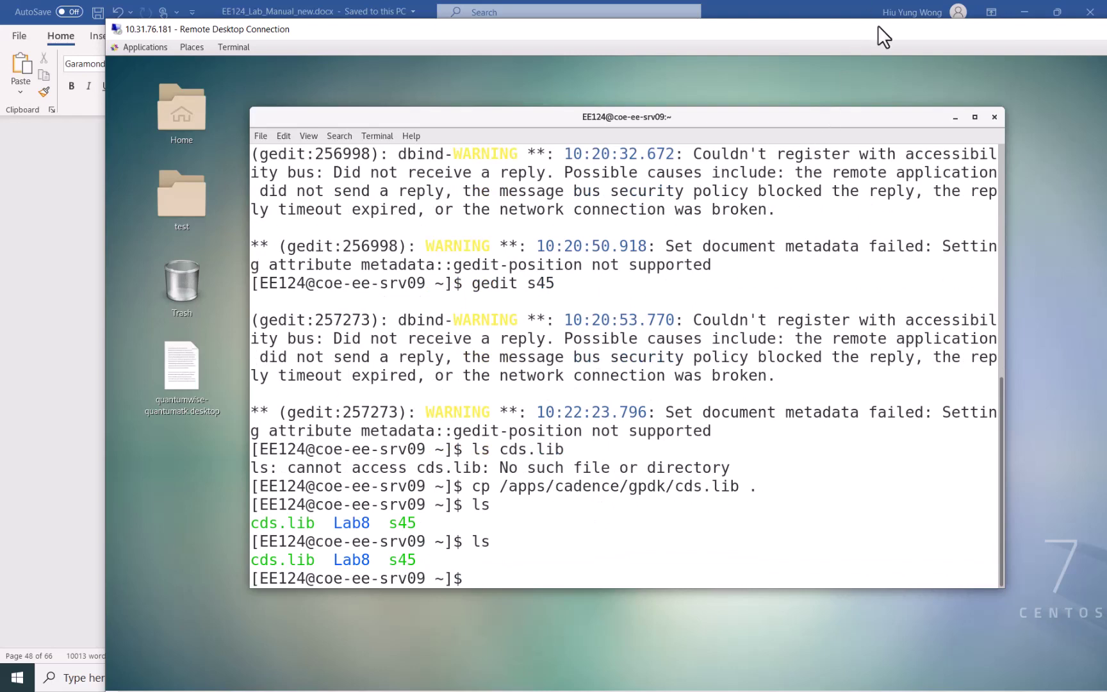
Run 'll' and highlight cds.lib's read-only r-x owner permissions.
text(ll)
key(Return)
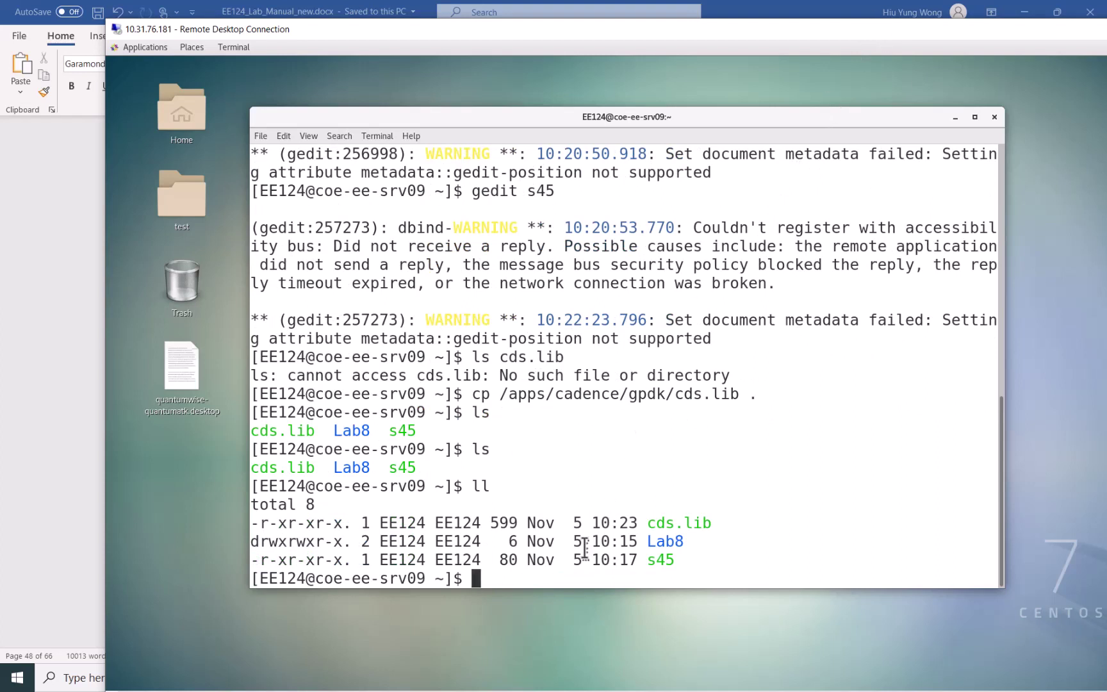
drag(259, 524, 339, 524)
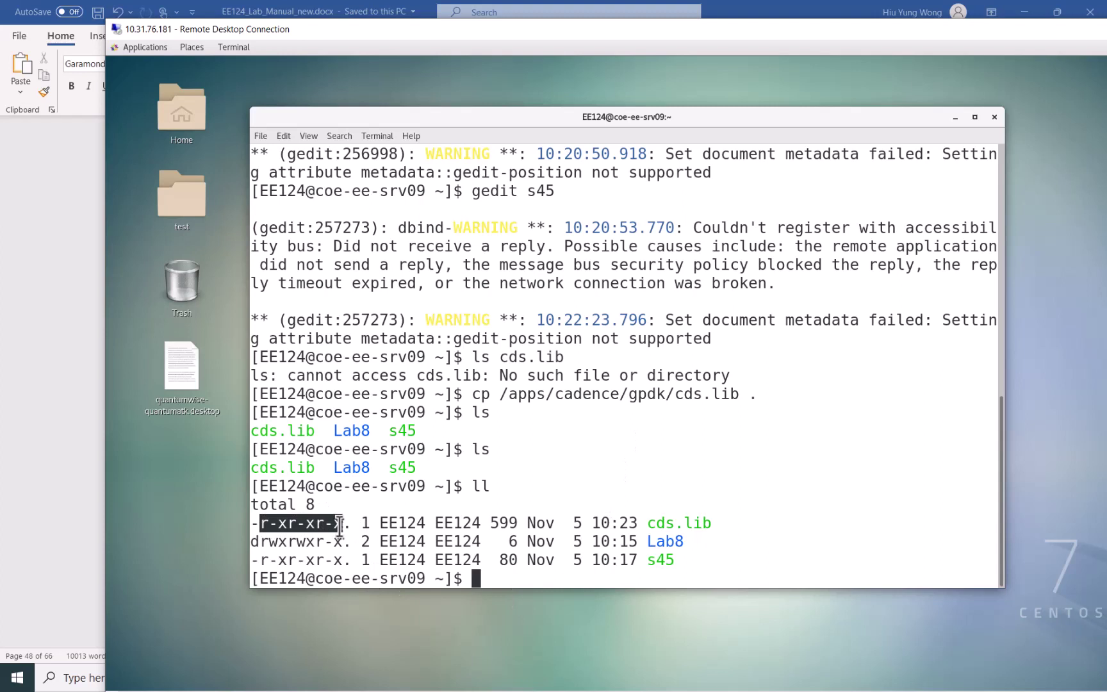
click(413, 532)
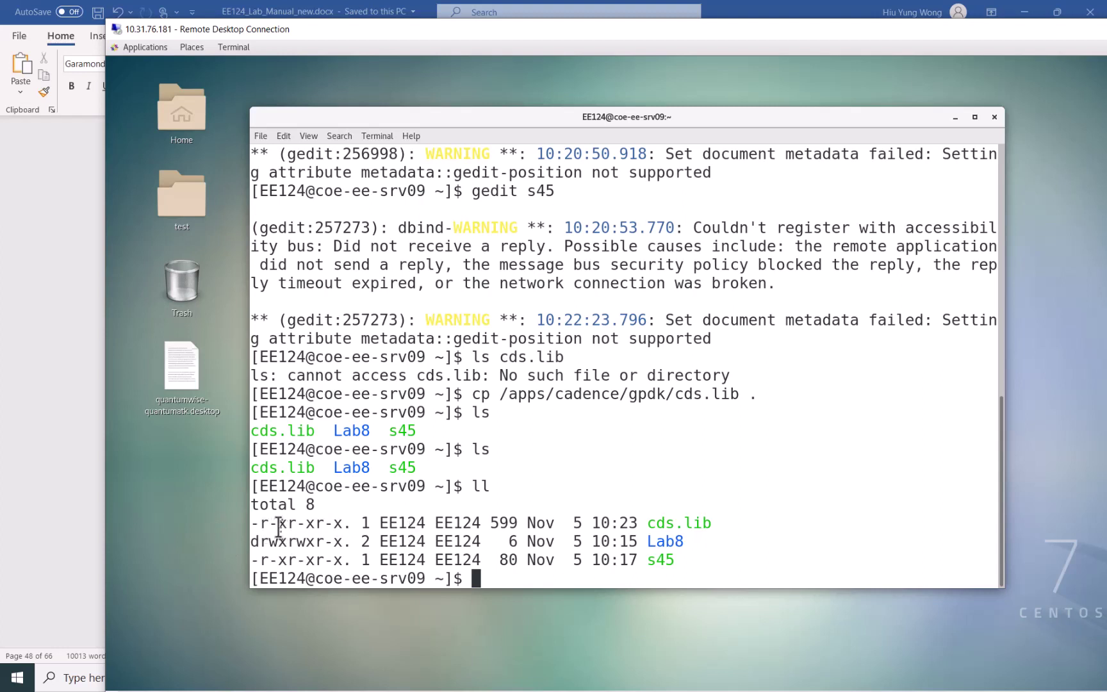
drag(260, 524, 285, 526)
Type 'chmod 755 cds.lib', highlighting the chmod, 755 and cds.lib parts in turn.
text(chmod)
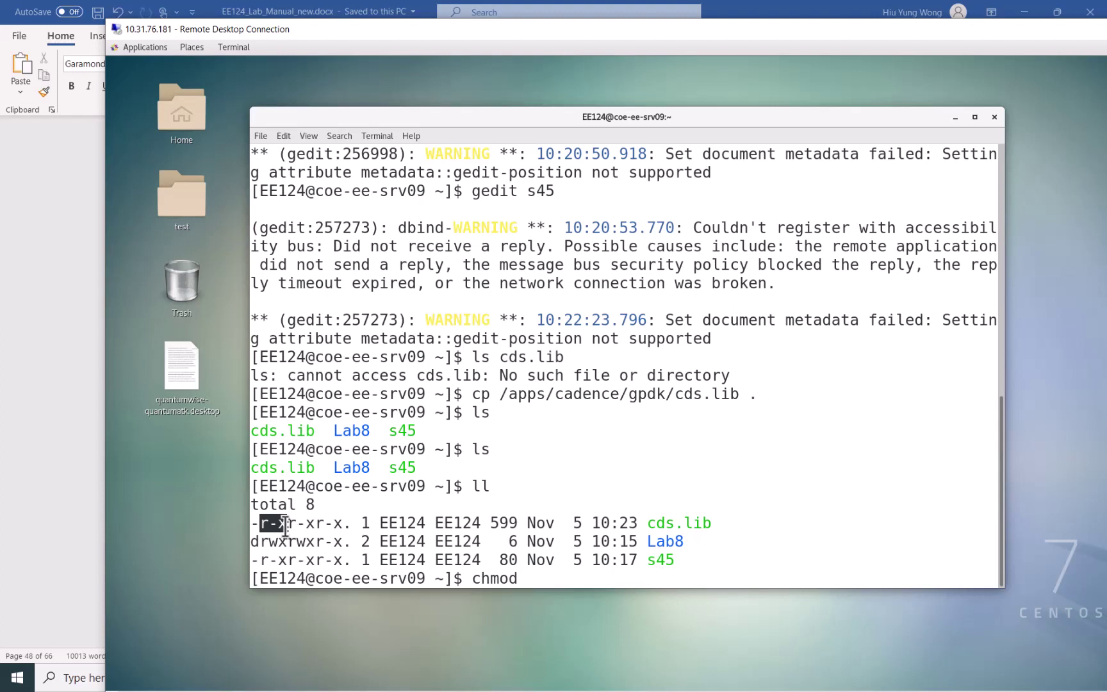
text(755)
text(cds.lib)
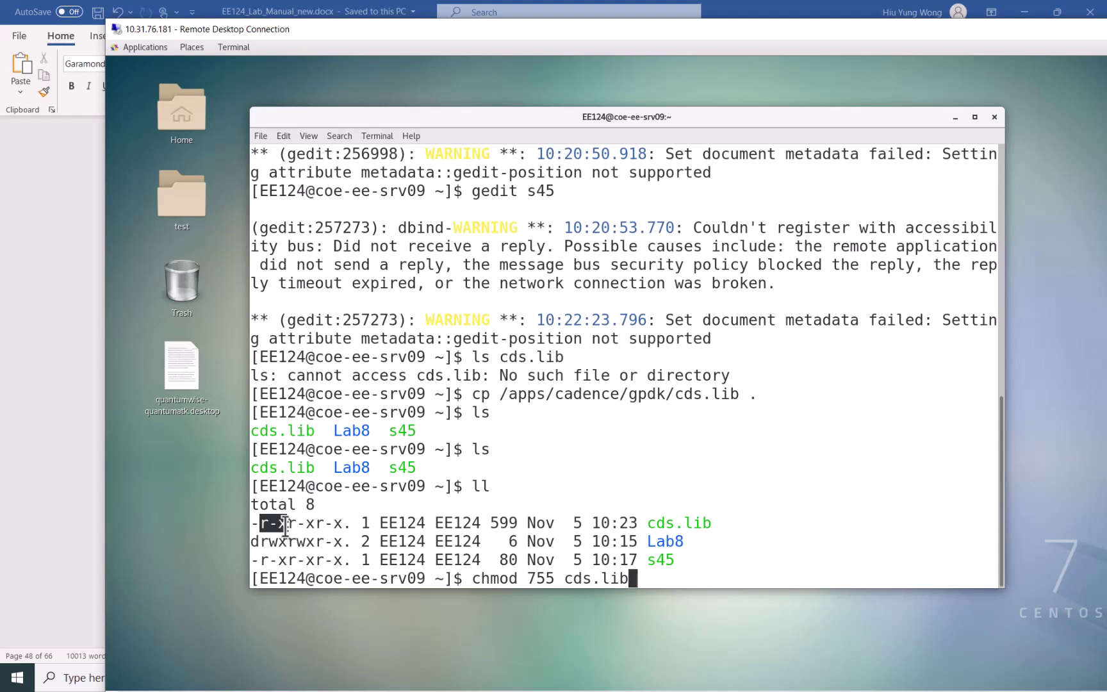
double_click(479, 579)
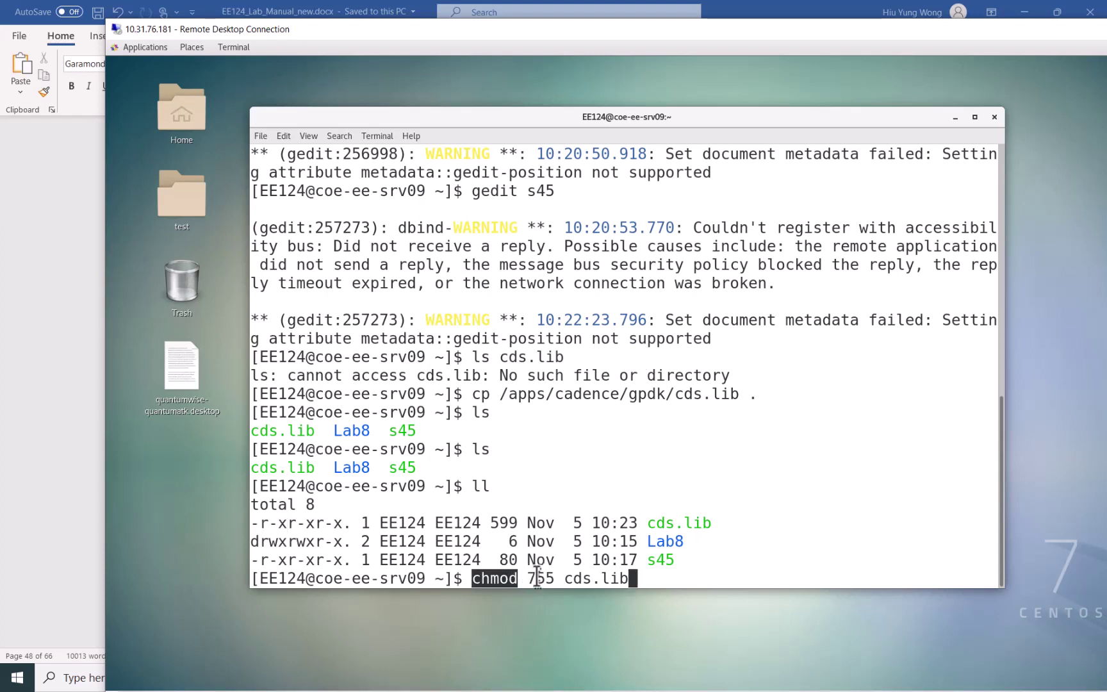
click(530, 586)
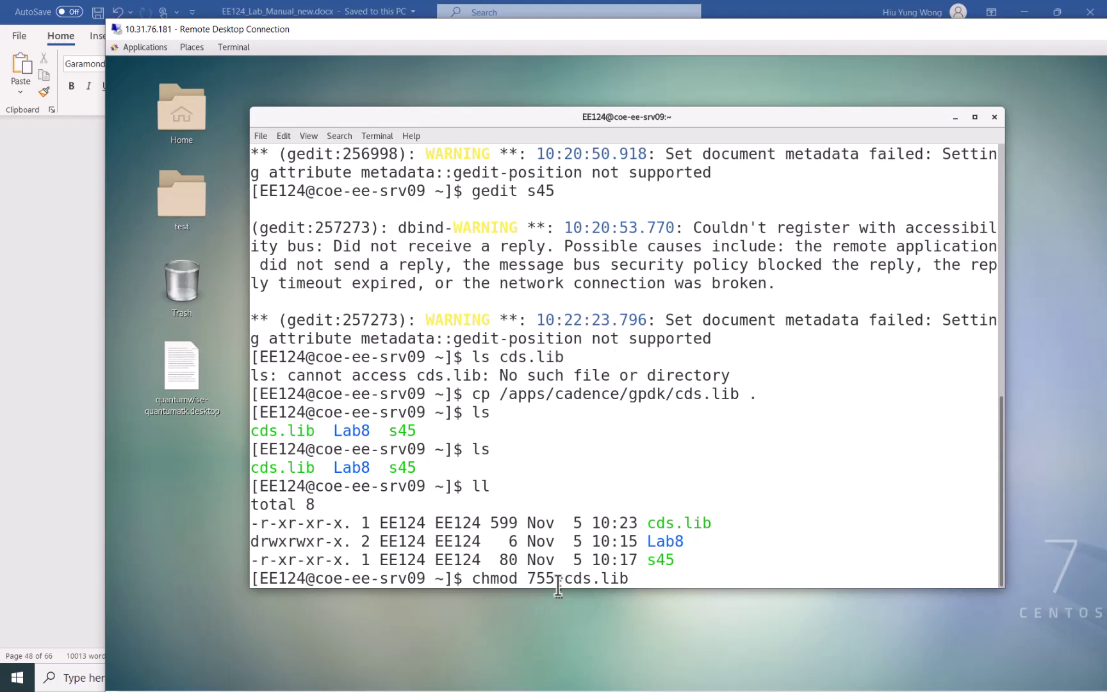
double_click(553, 584)
double_click(615, 580)
click(555, 579)
click(689, 572)
Run the chmod and confirm with 'll' that cds.lib now shows -rwxr-xr-x.
key(Return)
text(ll)
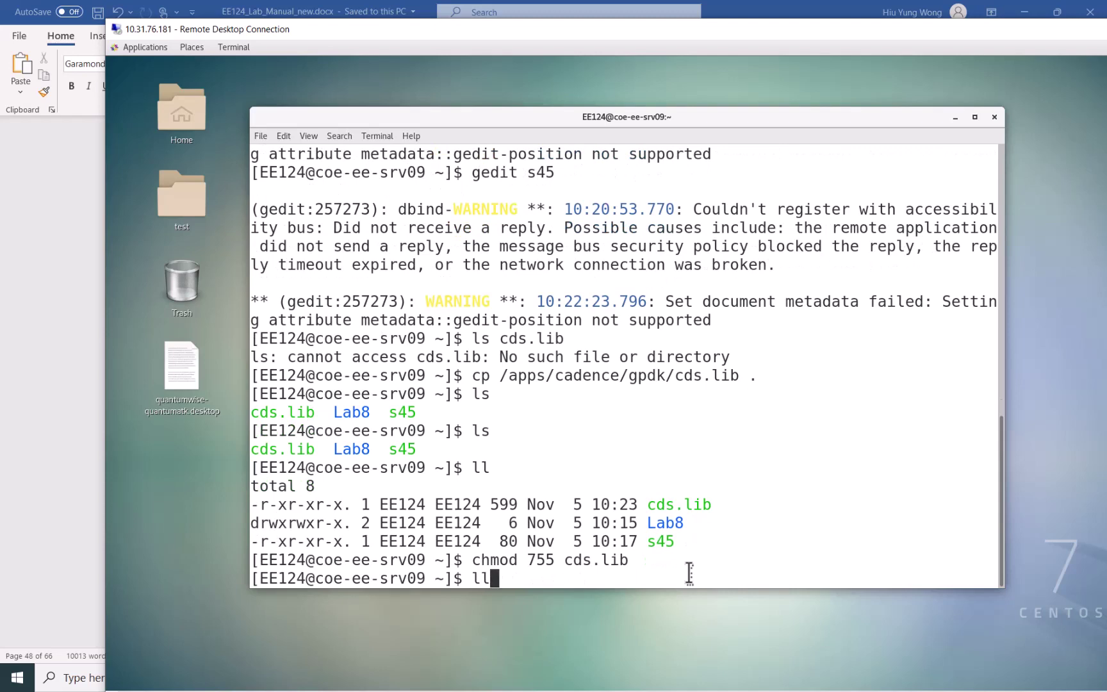
key(Return)
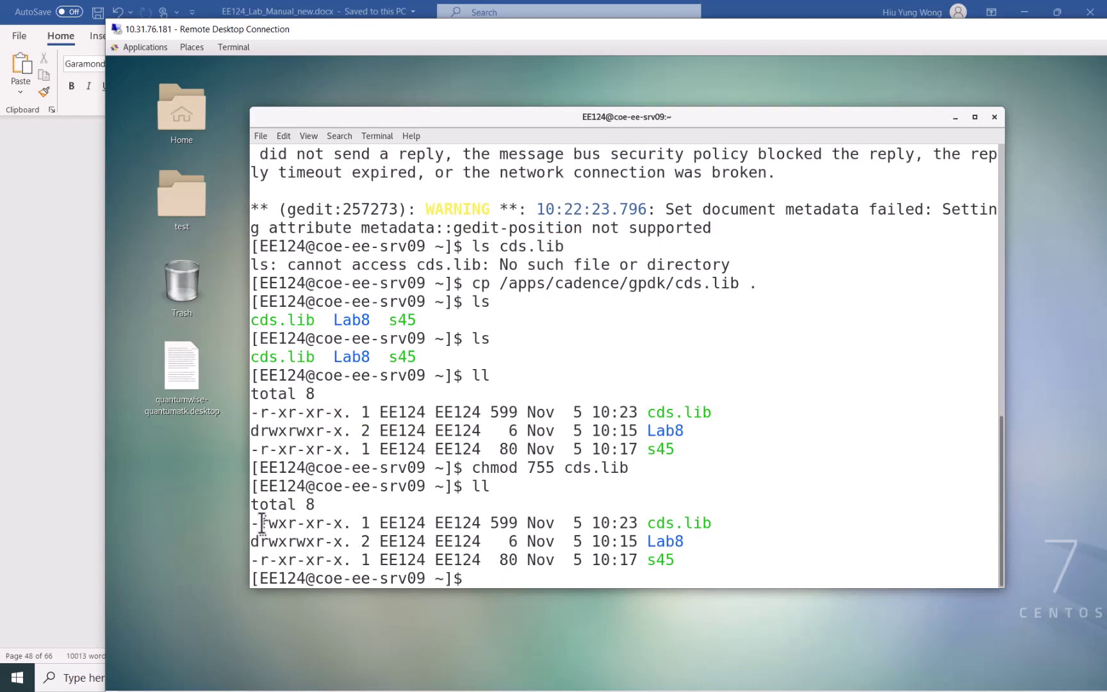
drag(260, 522, 286, 522)
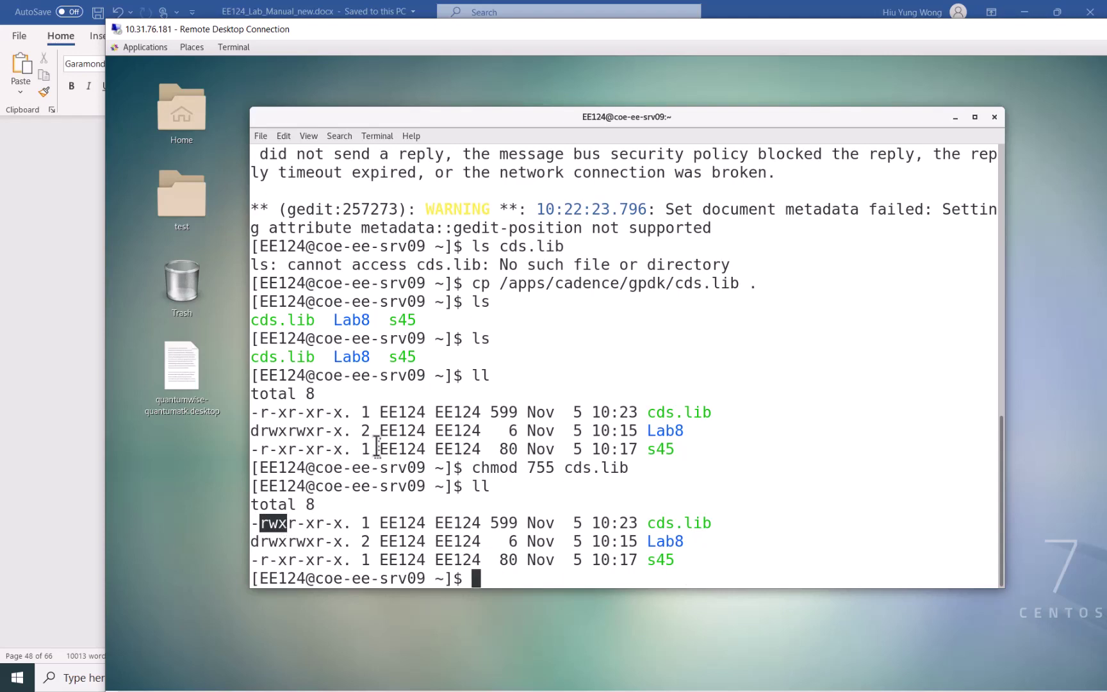
click(284, 449)
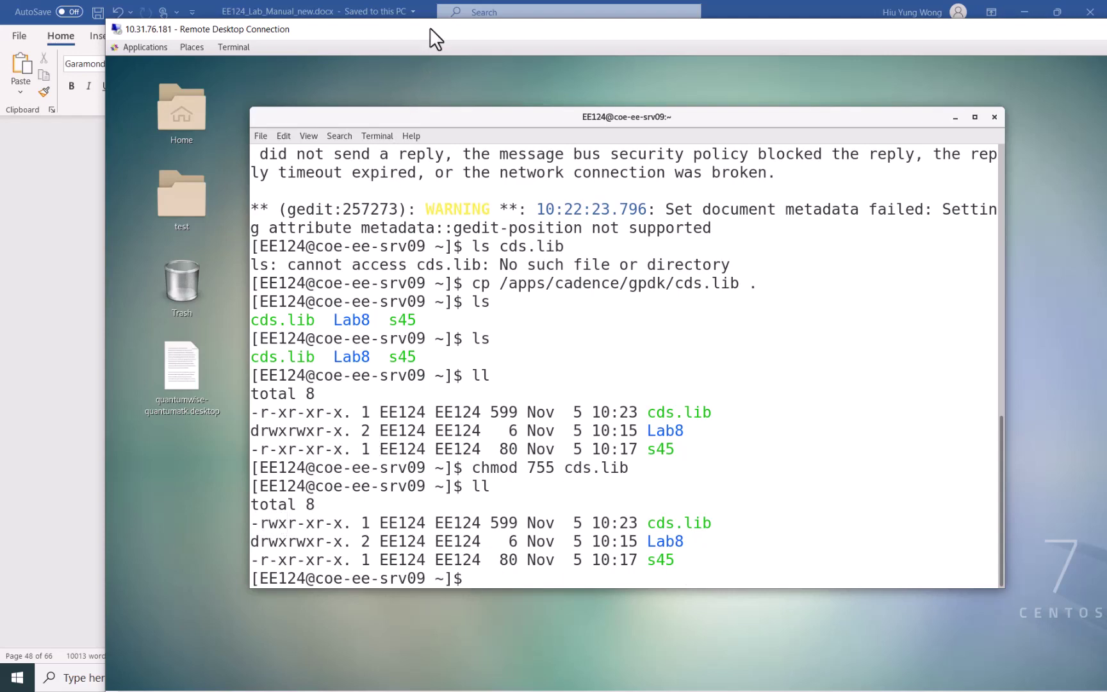
drag(430, 28, 487, 23)
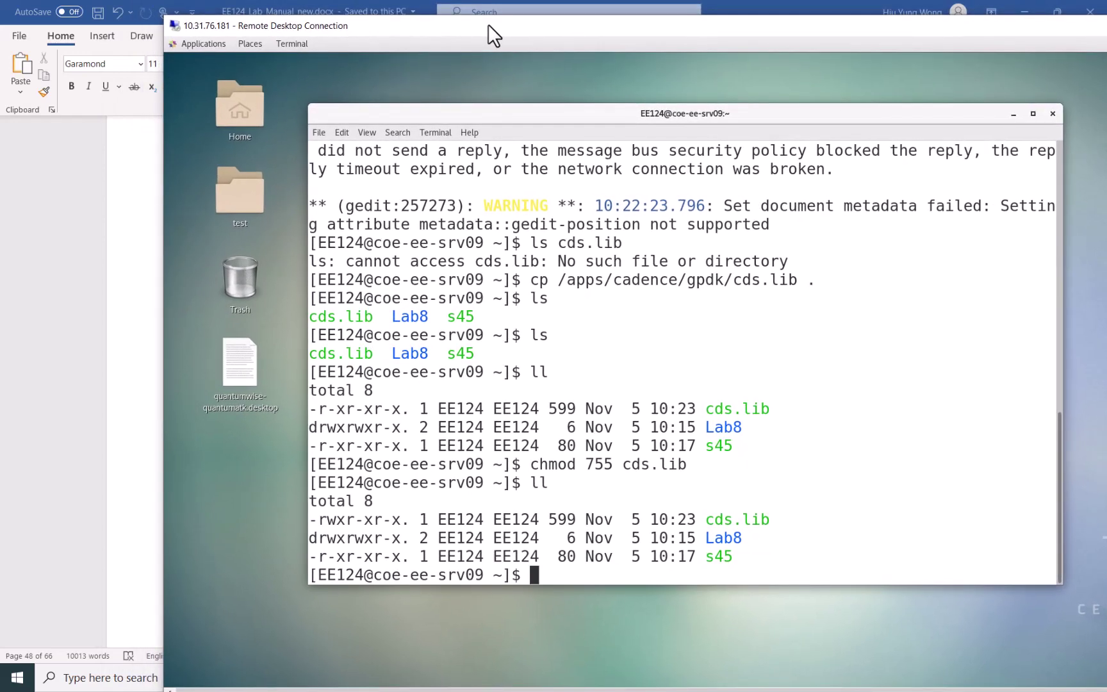